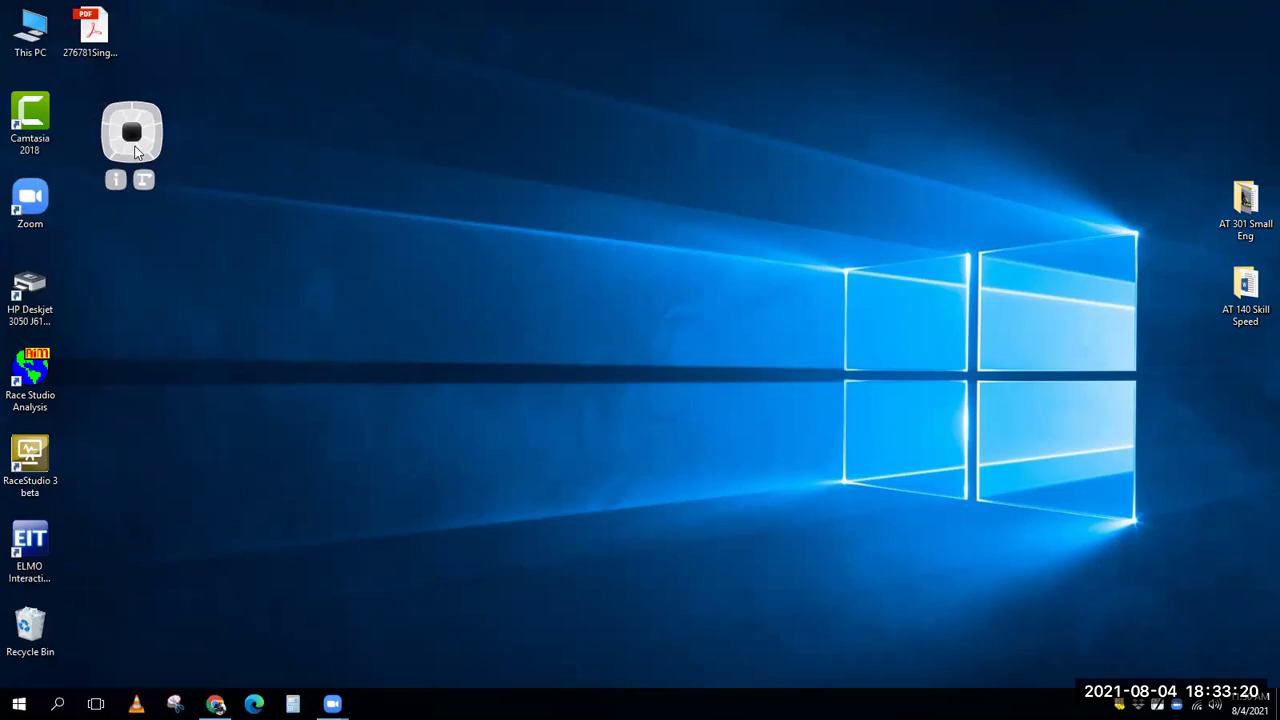
Switch to Chrome and close the STIHL iCademy learning search page.
{"action": "left_click_drag", "start_coordinate": [172, 125], "coordinate": [1252, 53]}
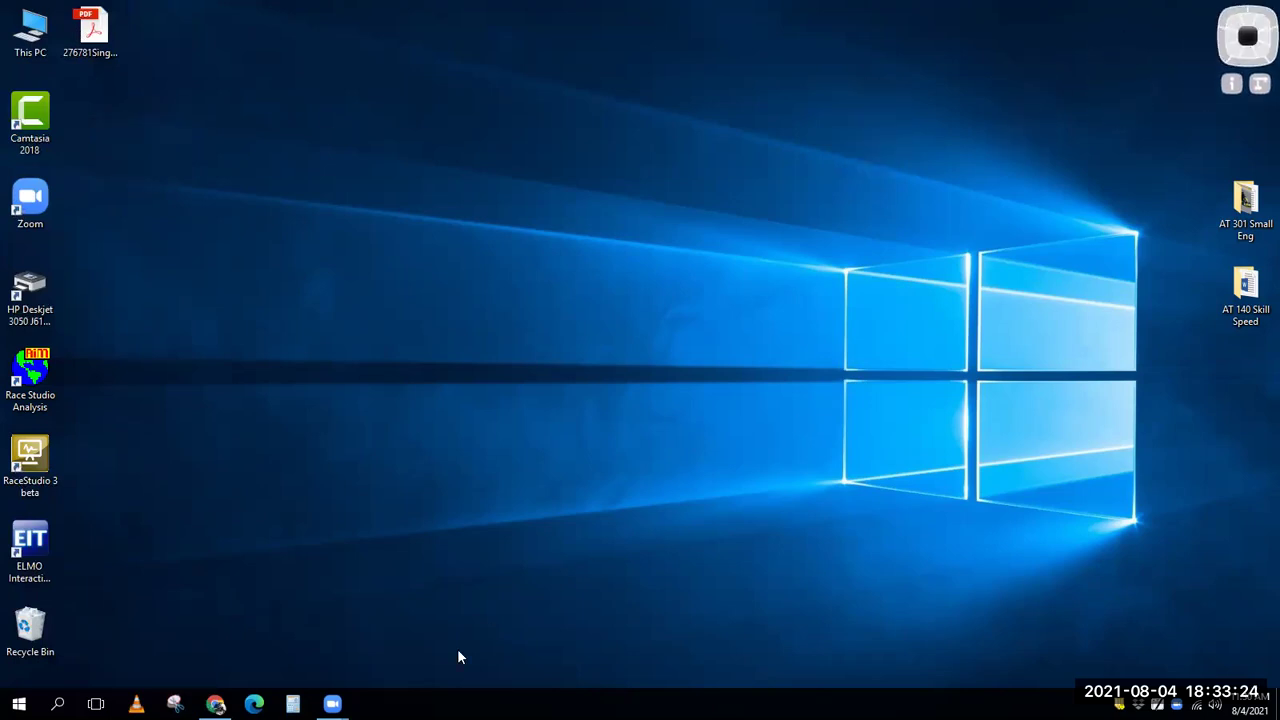
{"action": "mouse_move", "coordinate": [215, 704]}
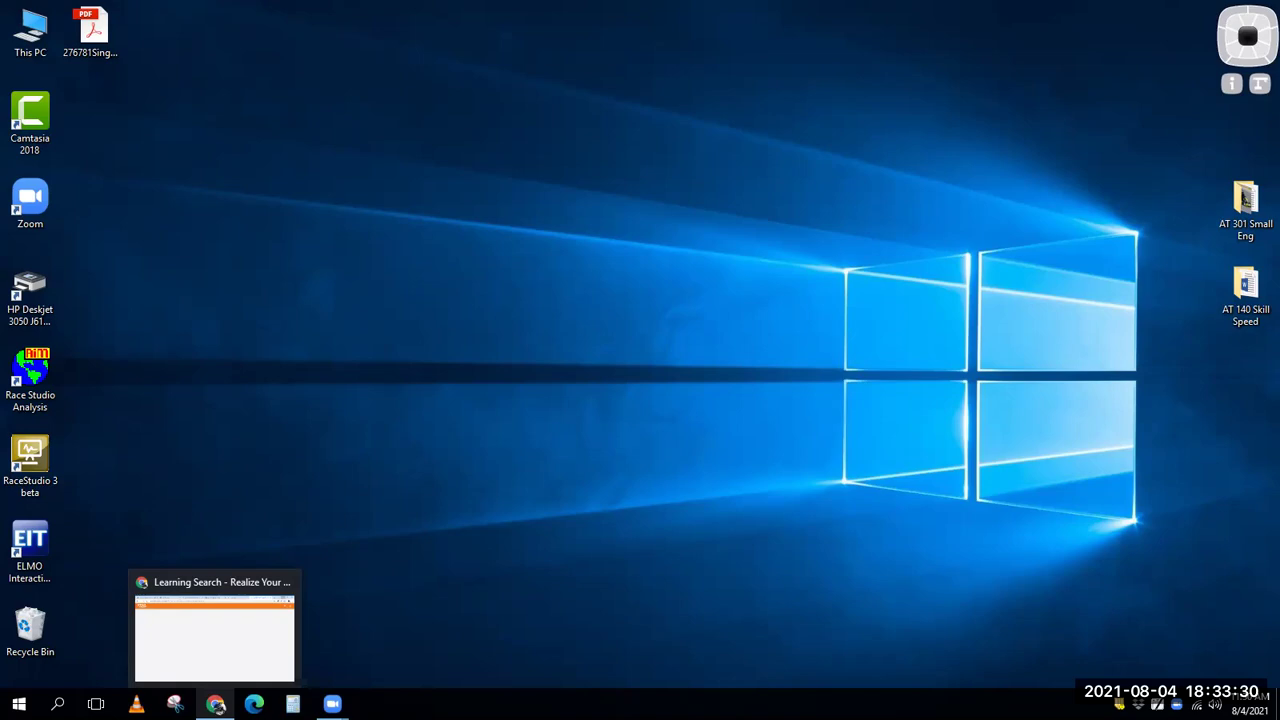
{"action": "left_click", "coordinate": [215, 704]}
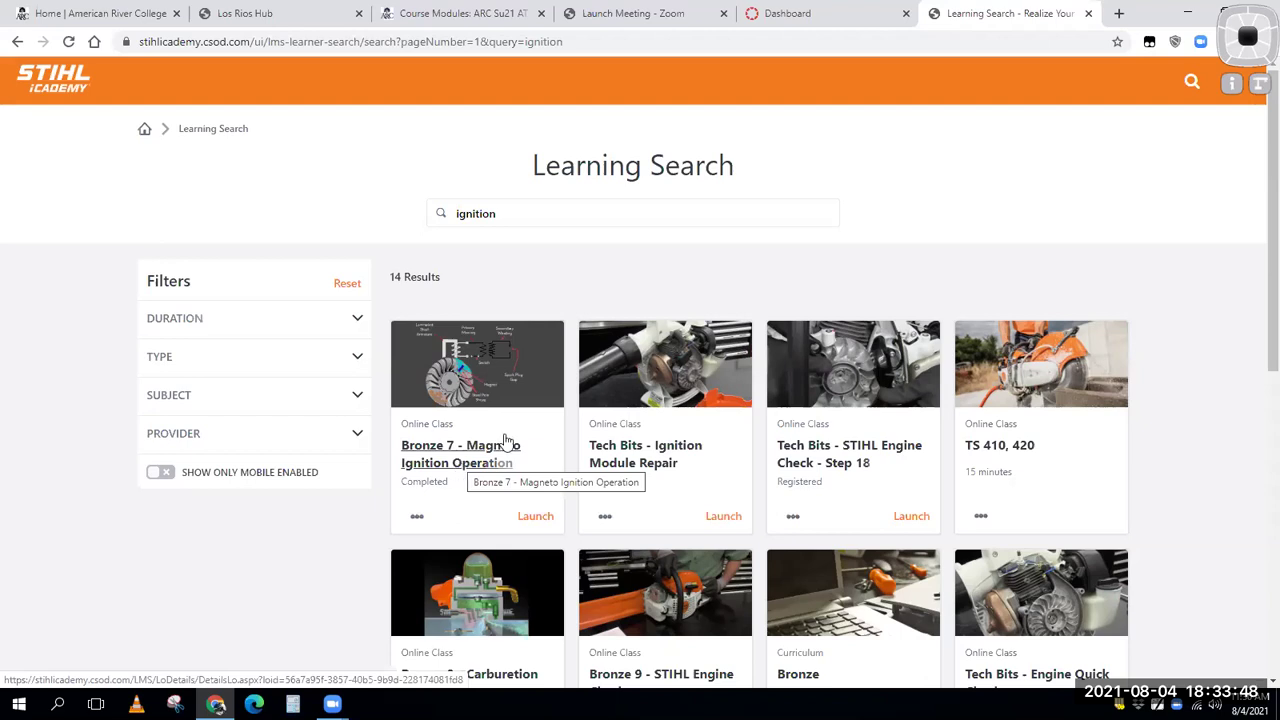
{"action": "left_click", "coordinate": [462, 468]}
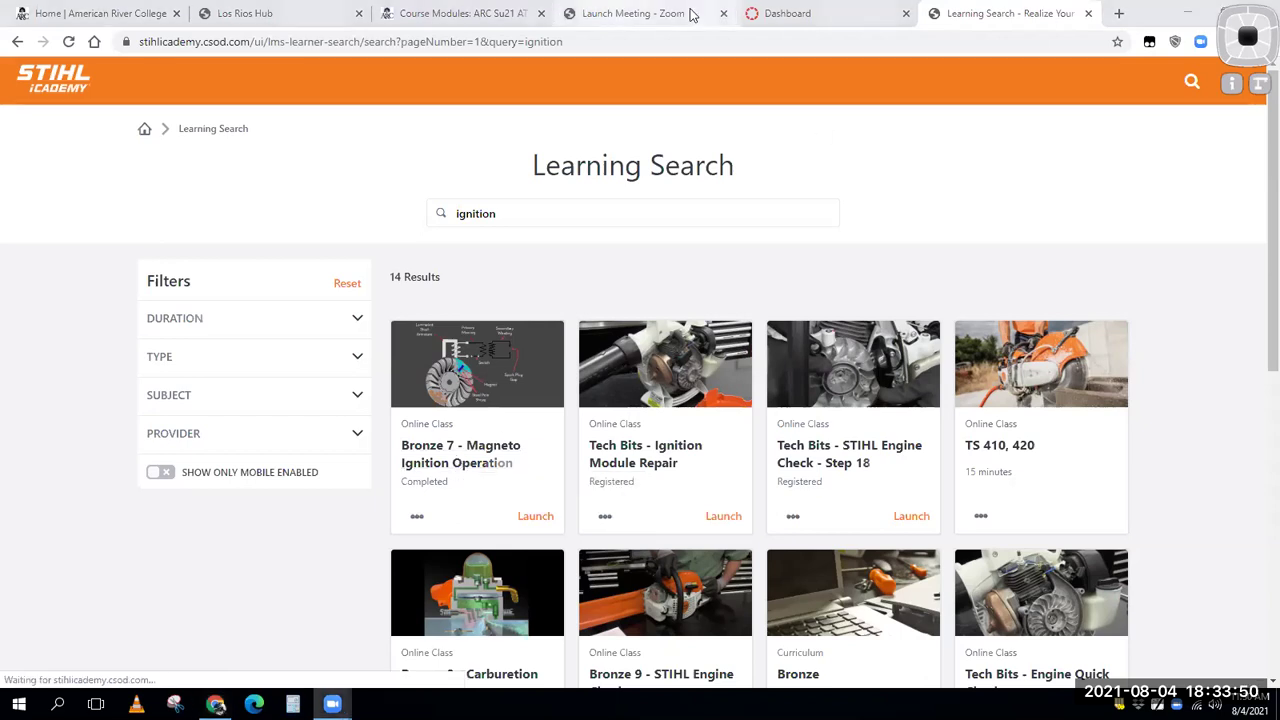
{"action": "left_click", "coordinate": [1089, 18]}
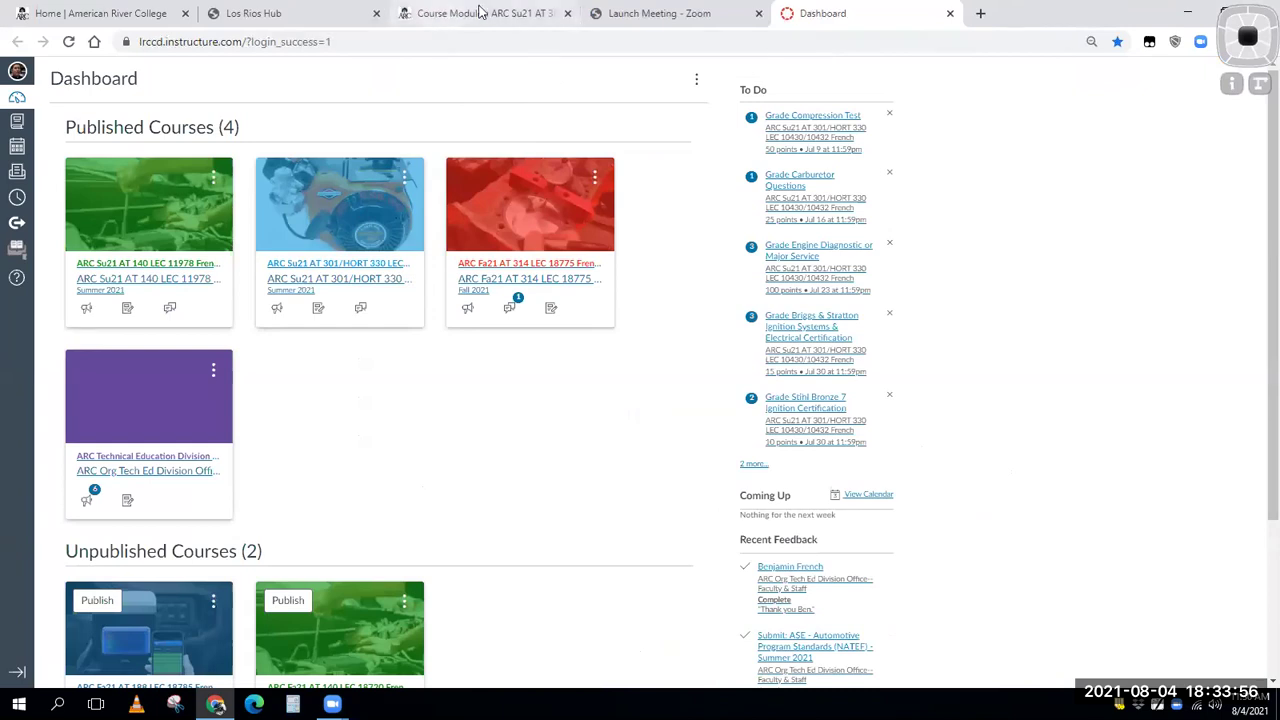
Open the ARC Su21 AT 301/HORT 330 course from the dashboard and look through its modules from Getting Started to Module Five.
{"action": "left_click", "coordinate": [400, 266]}
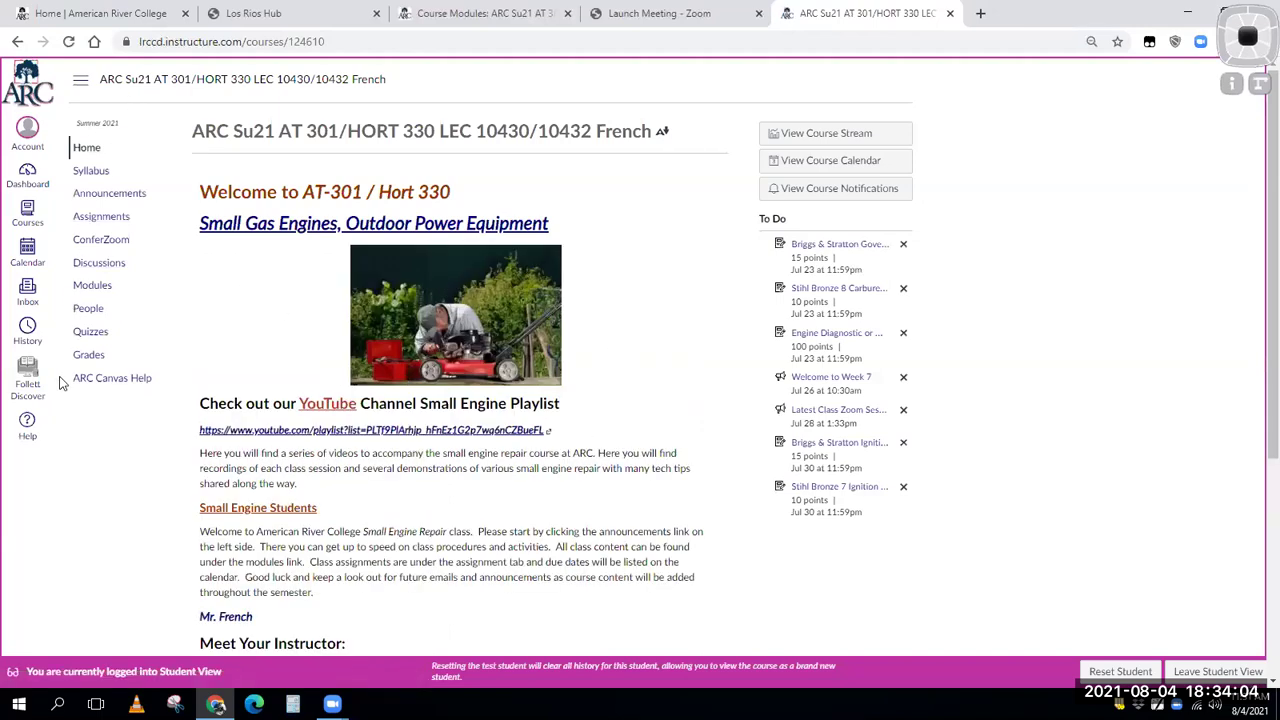
{"action": "left_click", "coordinate": [103, 287]}
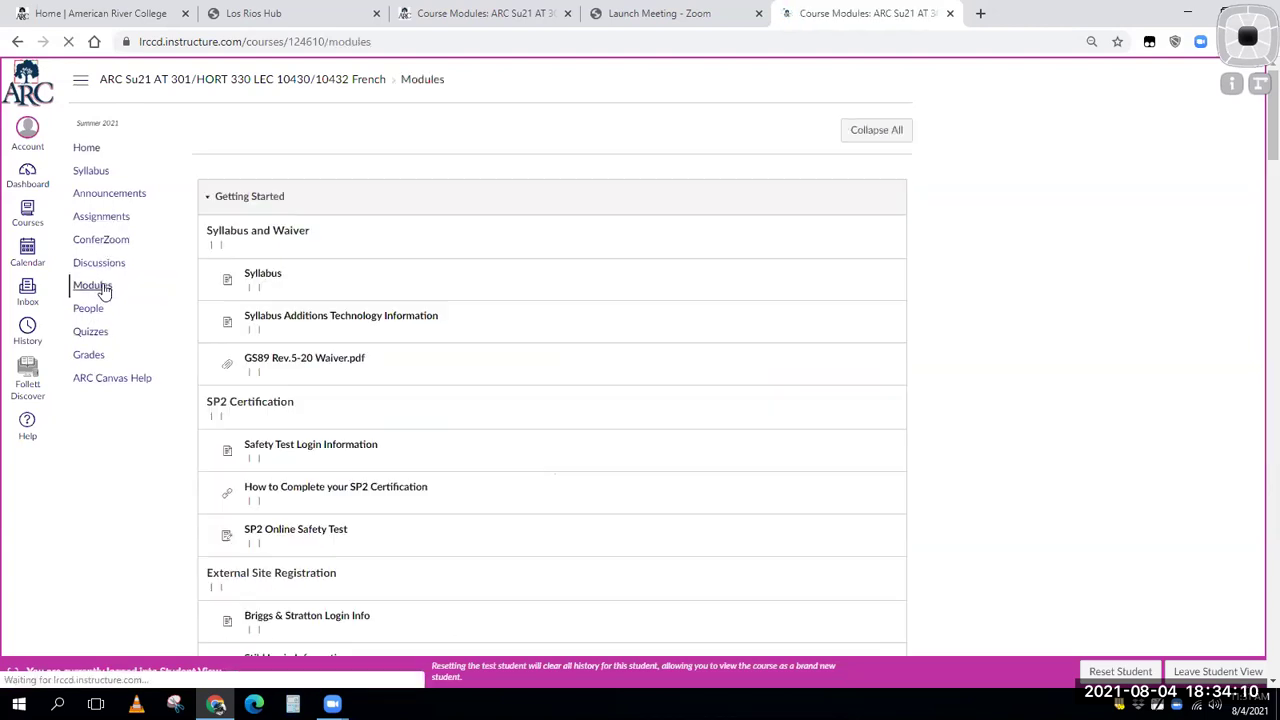
{"action": "scroll", "coordinate": [715, 370], "scroll_direction": "down", "scroll_amount": 4}
{"action": "scroll", "coordinate": [715, 372], "scroll_direction": "down", "scroll_amount": 15}
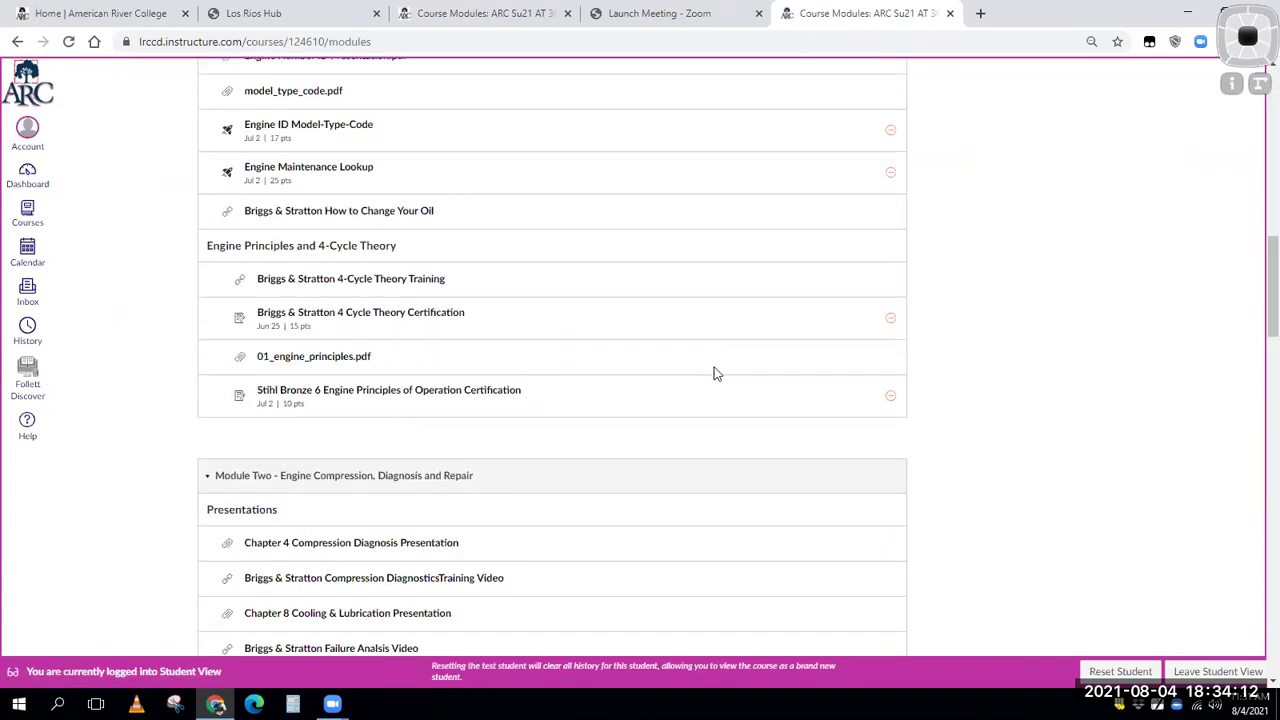
{"action": "scroll", "coordinate": [585, 431], "scroll_direction": "down", "scroll_amount": 10}
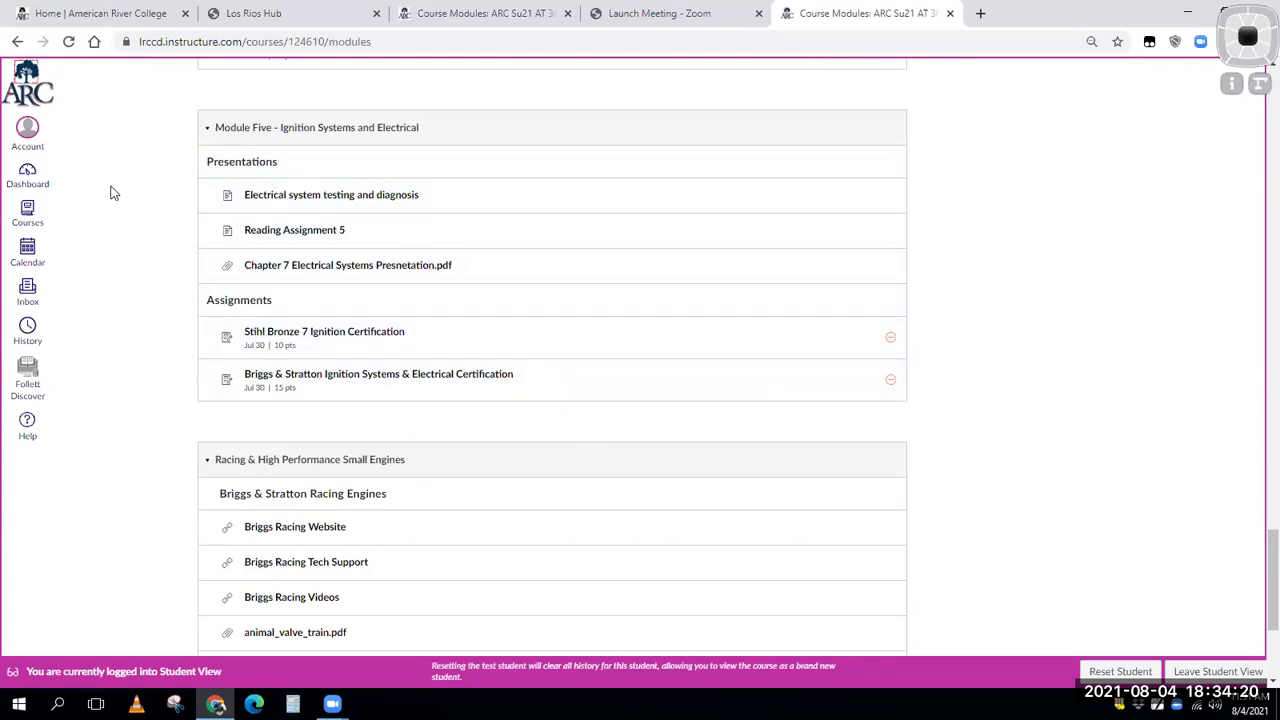
{"action": "scroll", "coordinate": [197, 262], "scroll_direction": "up", "scroll_amount": 20}
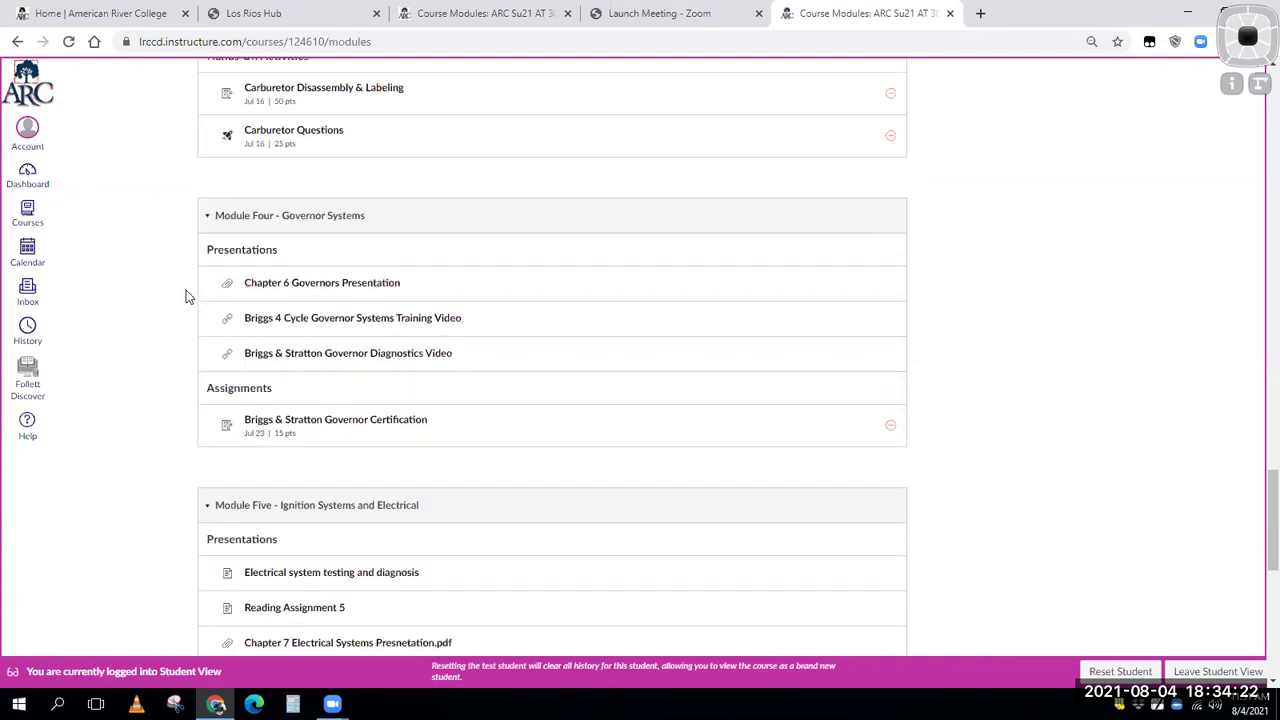
{"action": "scroll", "coordinate": [200, 261], "scroll_direction": "up", "scroll_amount": 2}
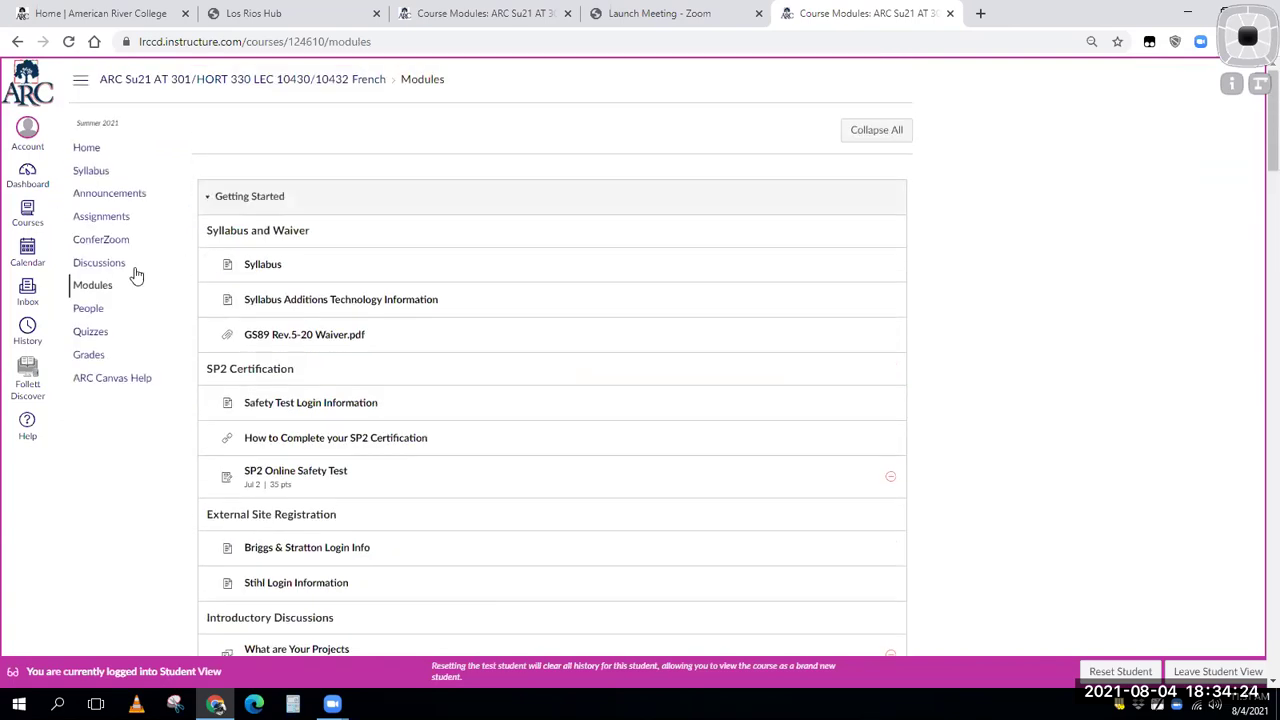
Open the course's assignments list and review the overdue, undated and past assignments as a student.
{"action": "left_click", "coordinate": [101, 217]}
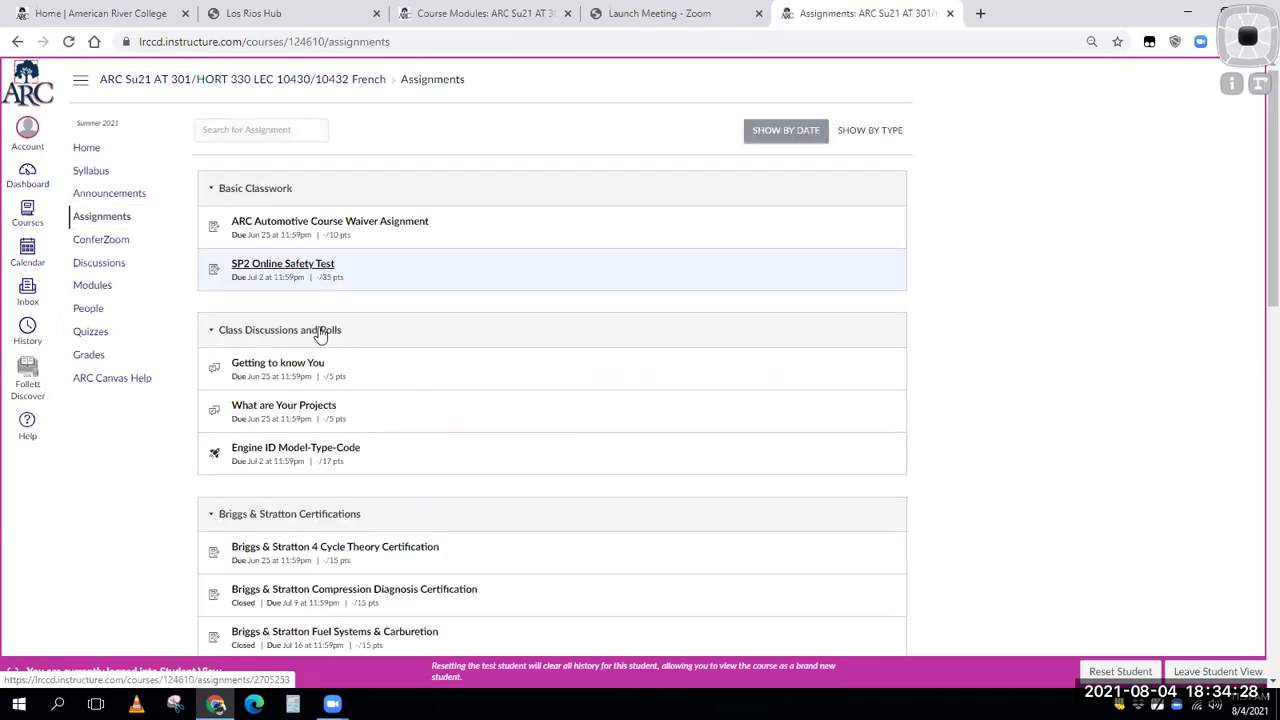
{"action": "scroll", "coordinate": [316, 560], "scroll_direction": "down", "scroll_amount": 4}
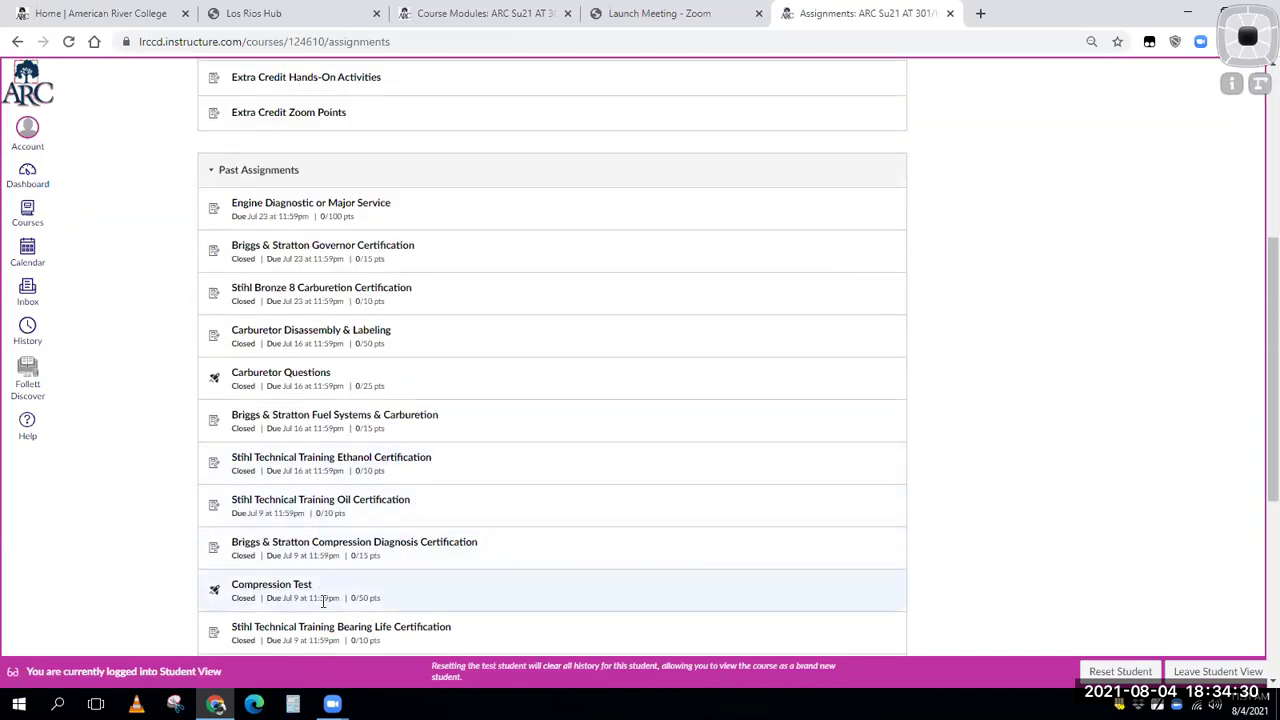
{"action": "scroll", "coordinate": [357, 620], "scroll_direction": "down", "scroll_amount": 2}
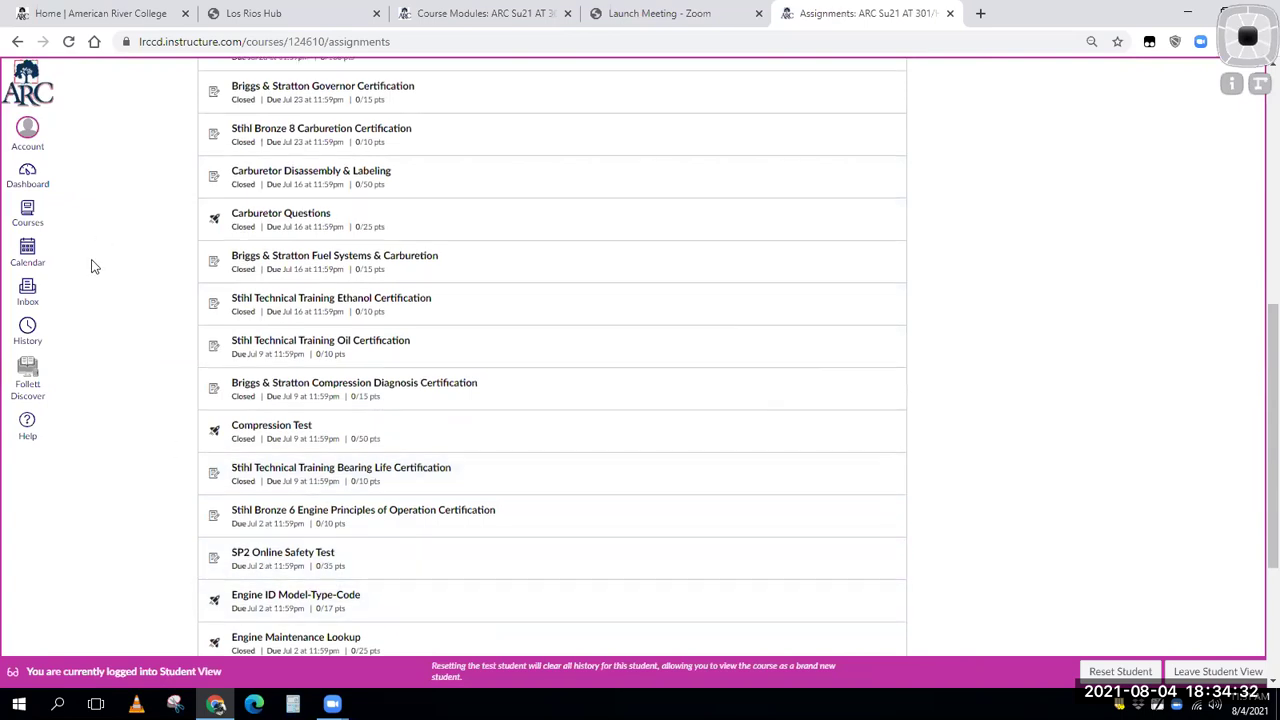
{"action": "scroll", "coordinate": [91, 266], "scroll_direction": "up", "scroll_amount": 6}
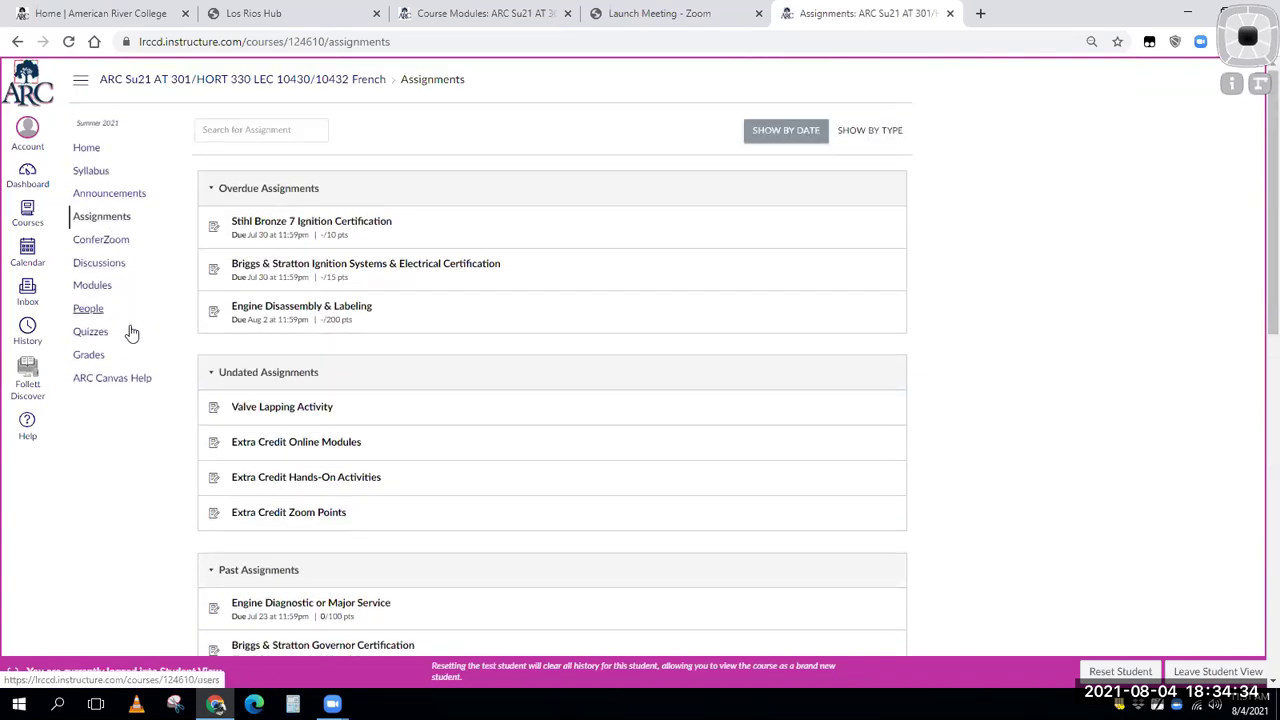
Open the test student's grades and examine the assignment scores, extra credit entries and category totals.
{"action": "left_click", "coordinate": [89, 357]}
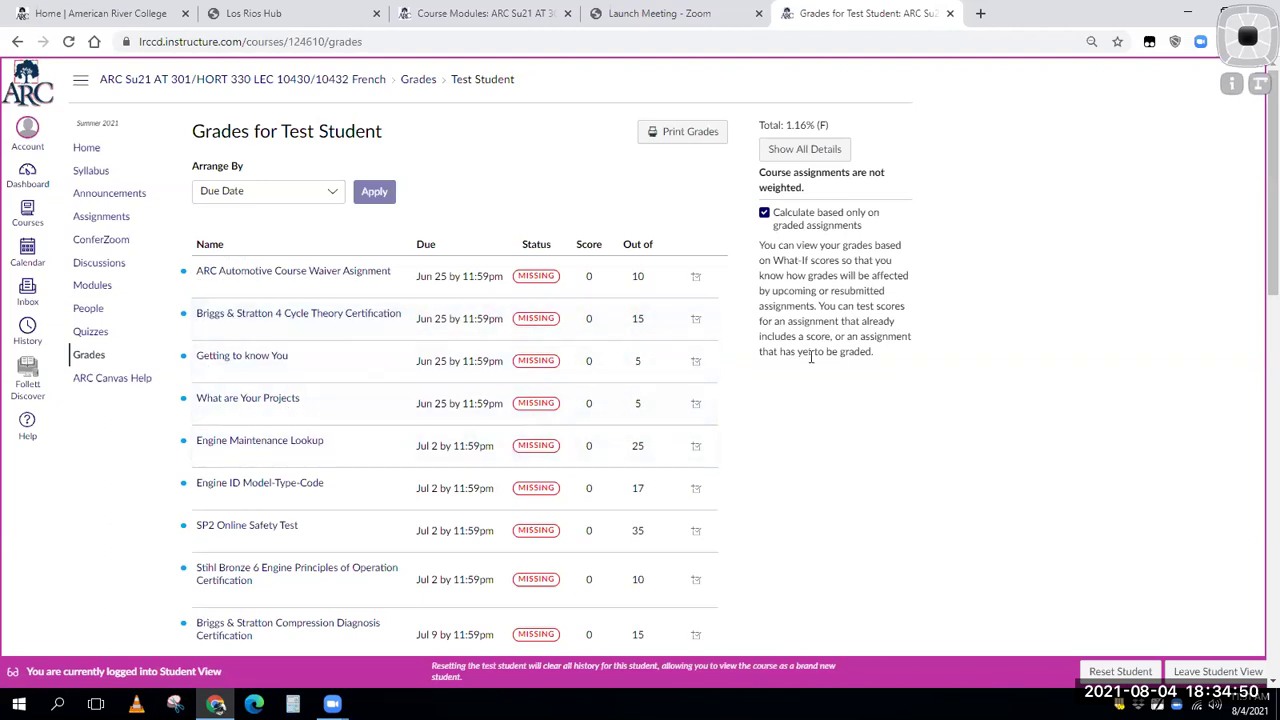
{"action": "scroll", "coordinate": [709, 366], "scroll_direction": "down", "scroll_amount": 2}
{"action": "scroll", "coordinate": [611, 323], "scroll_direction": "up", "scroll_amount": 1}
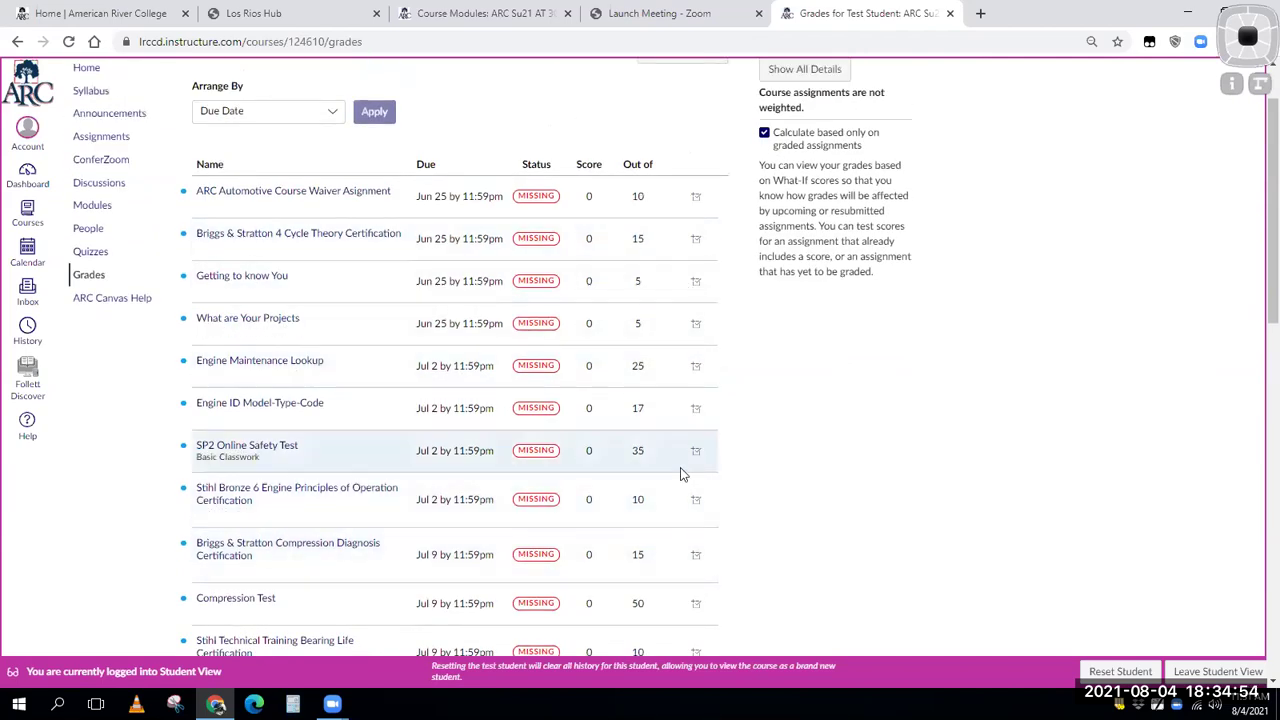
{"action": "scroll", "coordinate": [628, 538], "scroll_direction": "down", "scroll_amount": 10}
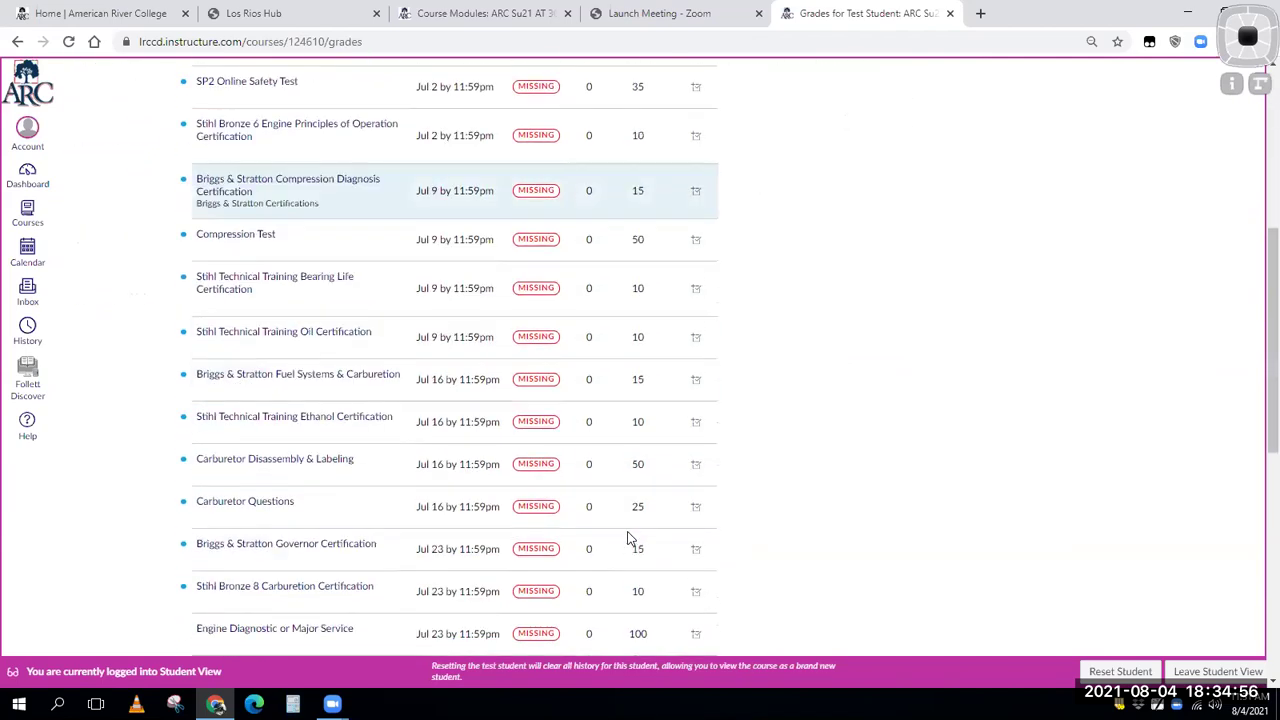
{"action": "scroll", "coordinate": [628, 538], "scroll_direction": "down", "scroll_amount": 5}
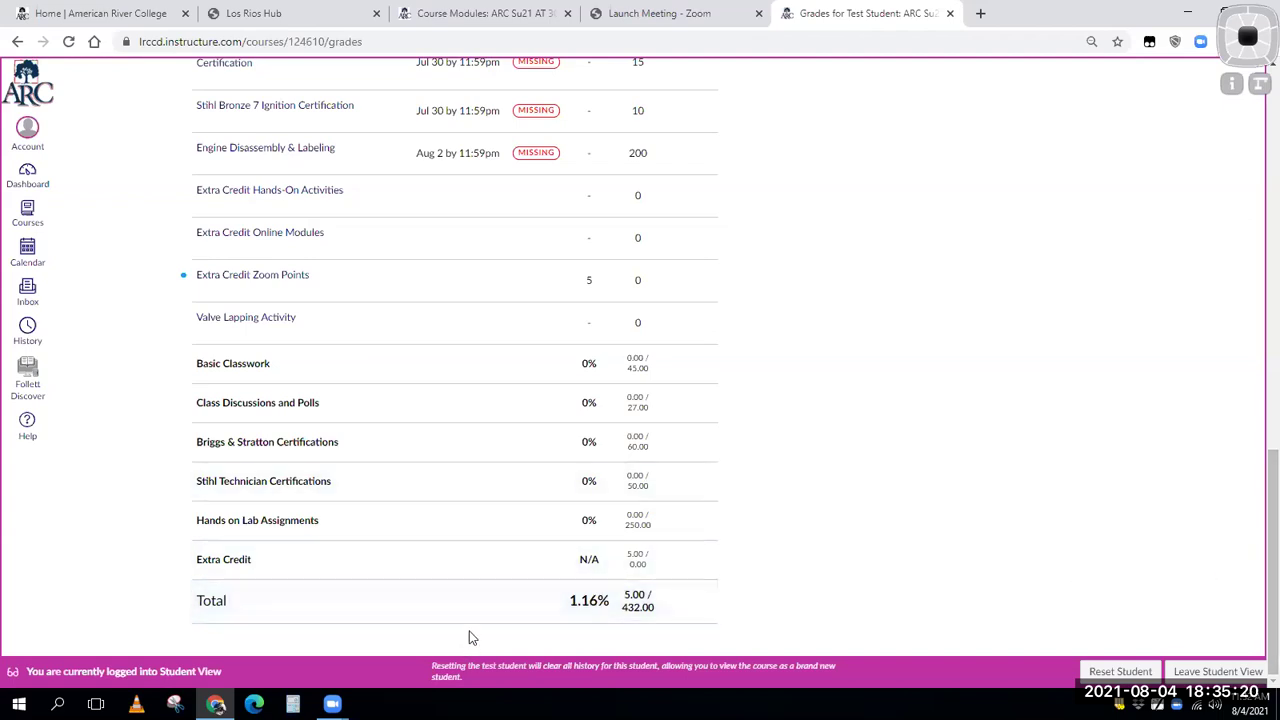
{"action": "scroll", "coordinate": [472, 637], "scroll_direction": "up", "scroll_amount": 3}
{"action": "scroll", "coordinate": [478, 540], "scroll_direction": "down", "scroll_amount": 2}
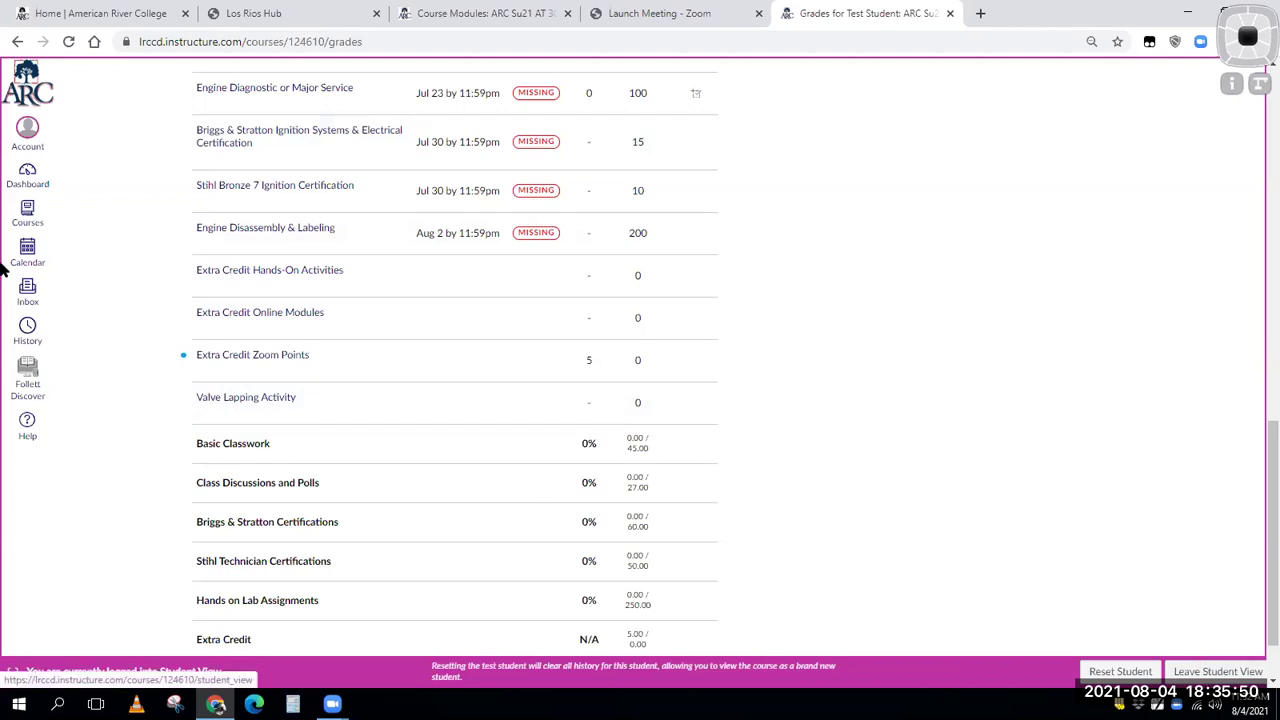
{"action": "scroll", "coordinate": [246, 335], "scroll_direction": "up", "scroll_amount": 15}
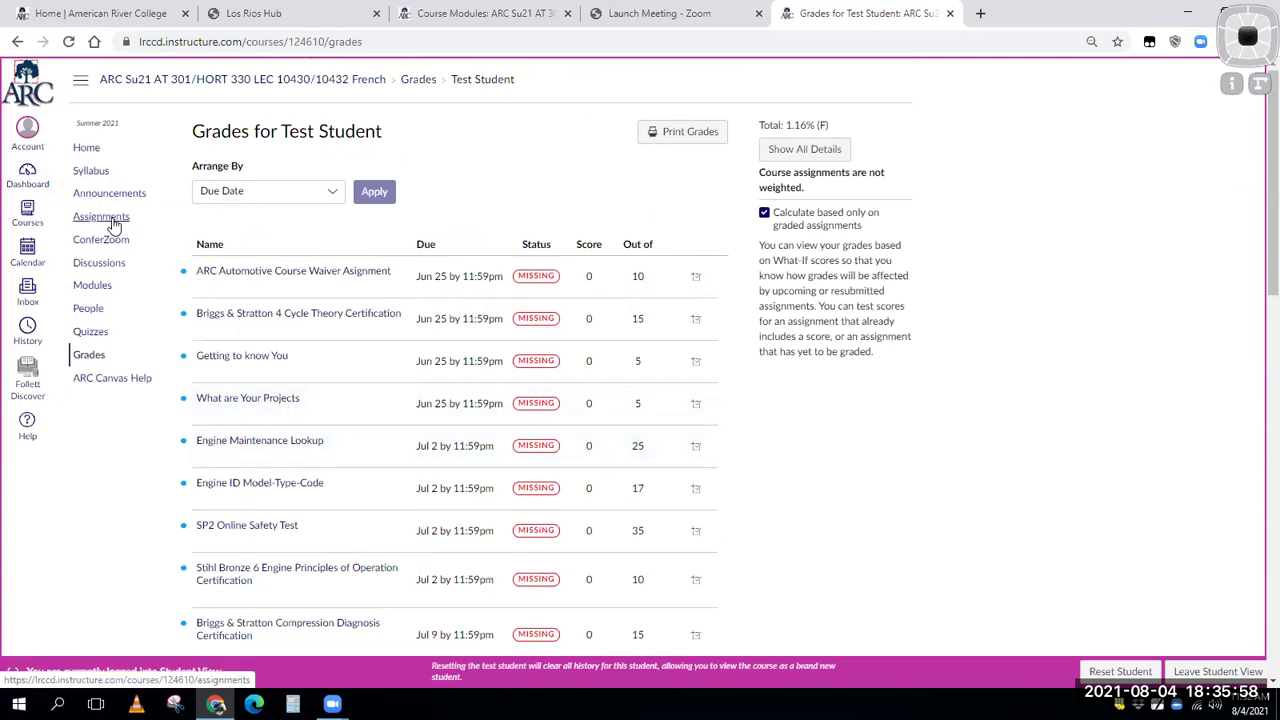
Leave Student View from the assignments page and open the Stihl Bronze 7 Ignition Certification assignment.
{"action": "left_click", "coordinate": [112, 219]}
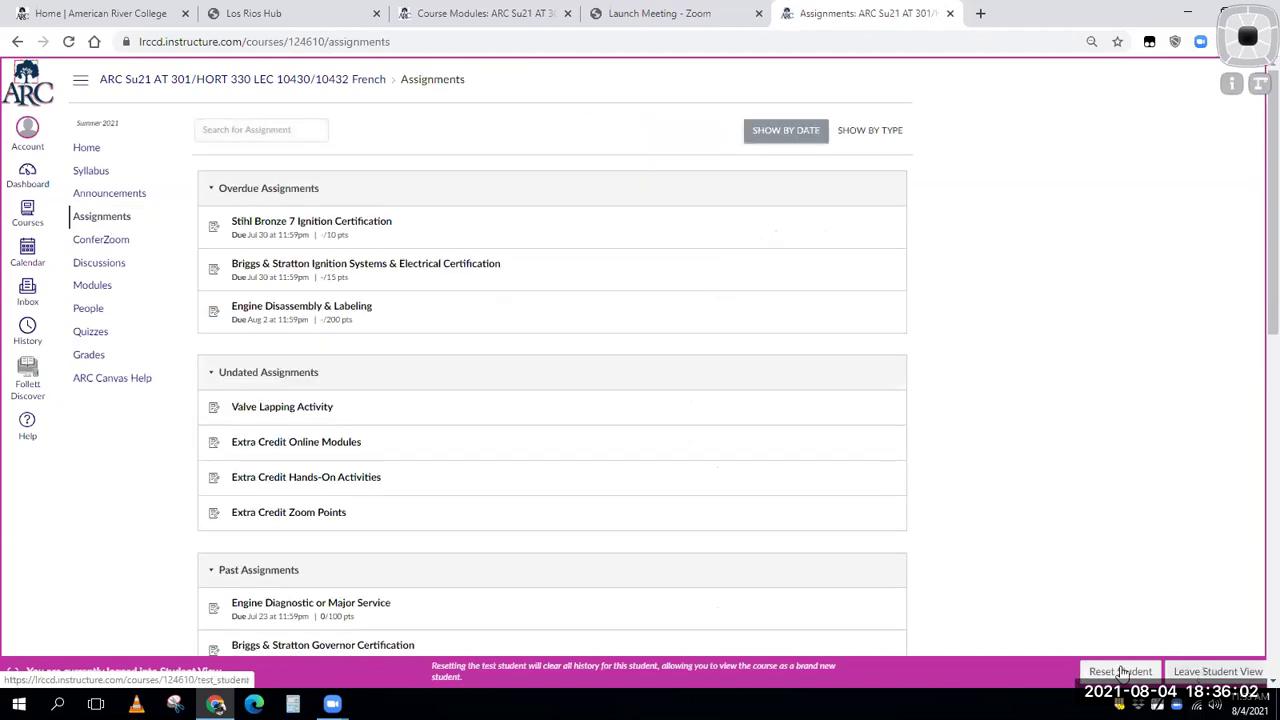
{"action": "left_click", "coordinate": [1190, 678]}
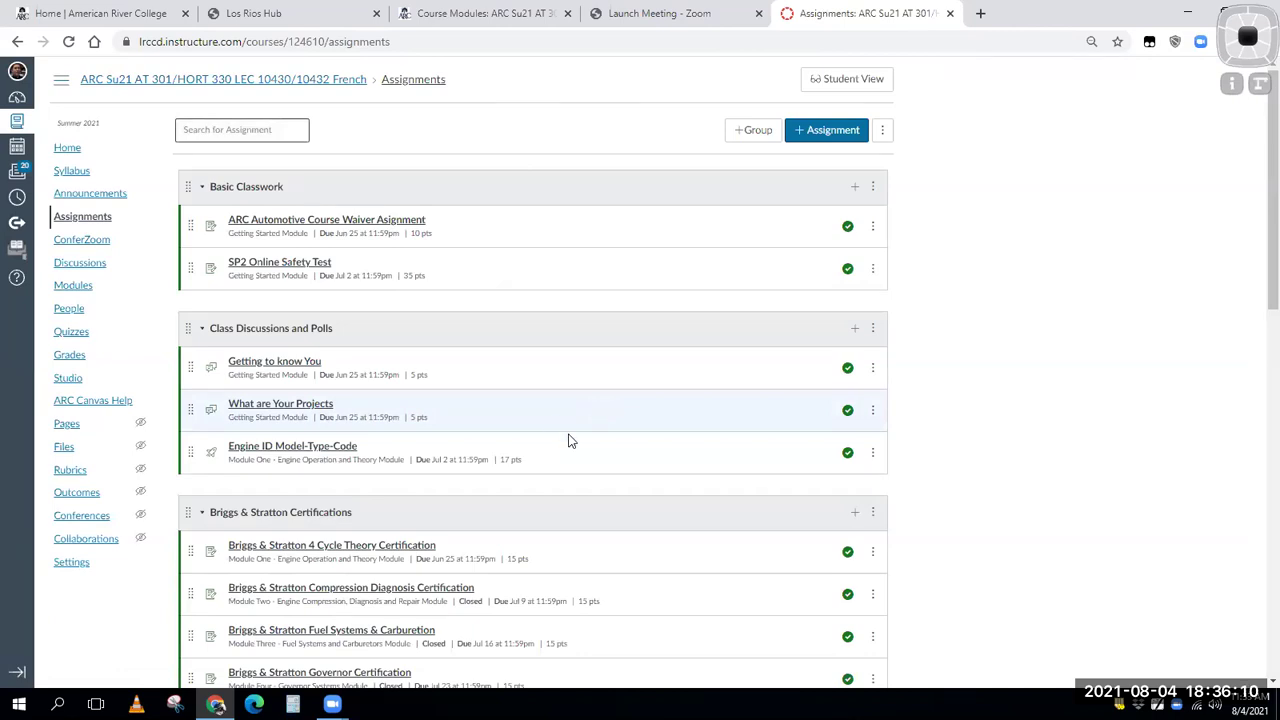
{"action": "scroll", "coordinate": [565, 452], "scroll_direction": "down", "scroll_amount": 5}
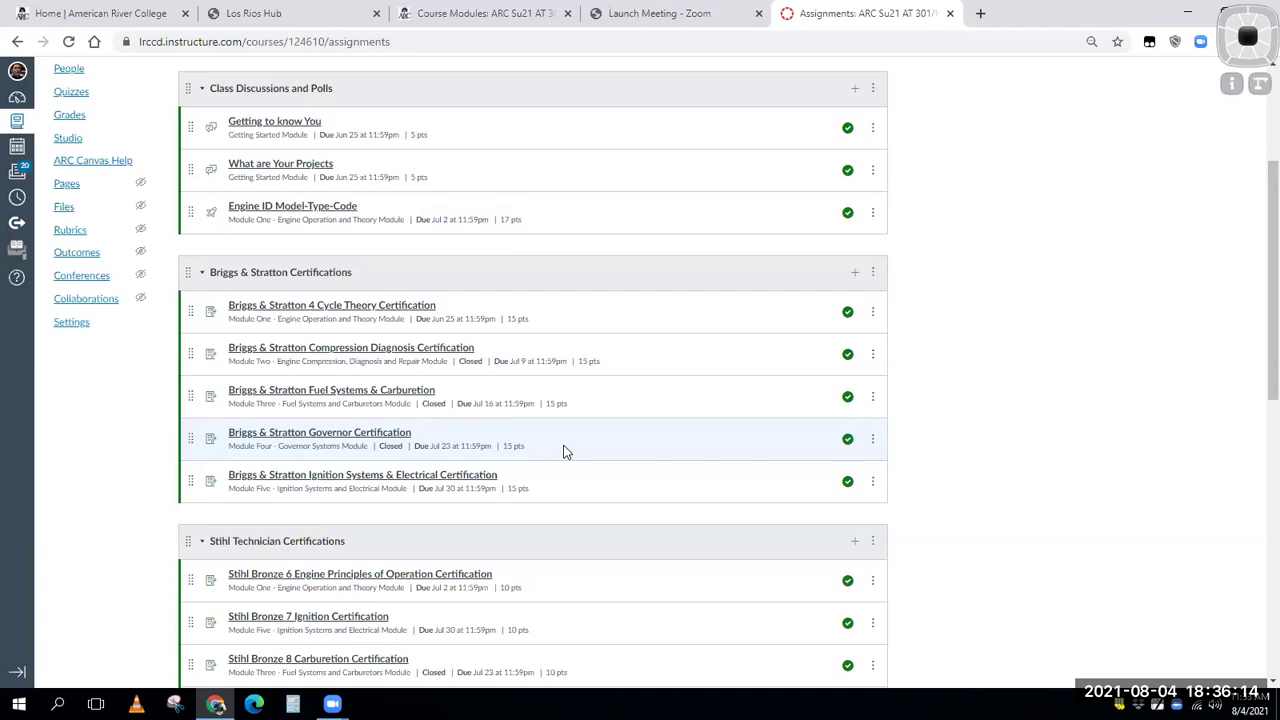
{"action": "scroll", "coordinate": [565, 452], "scroll_direction": "down", "scroll_amount": 6}
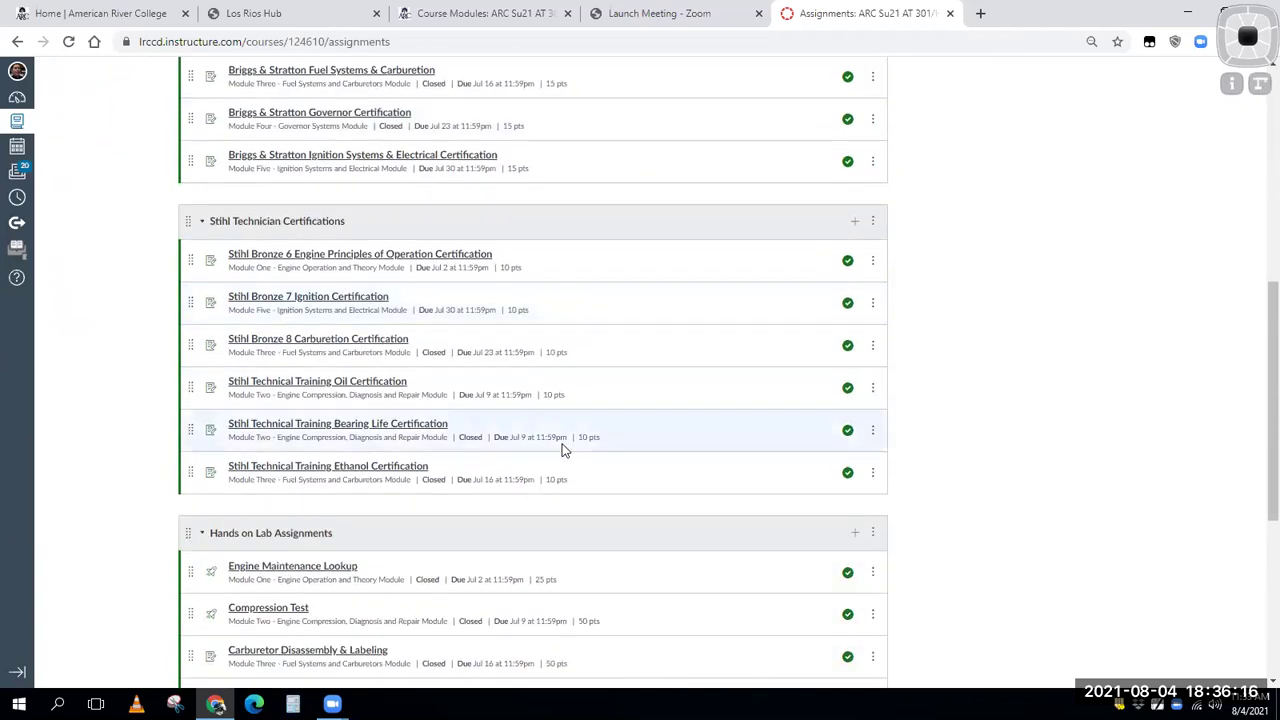
{"action": "scroll", "coordinate": [565, 452], "scroll_direction": "down", "scroll_amount": 5}
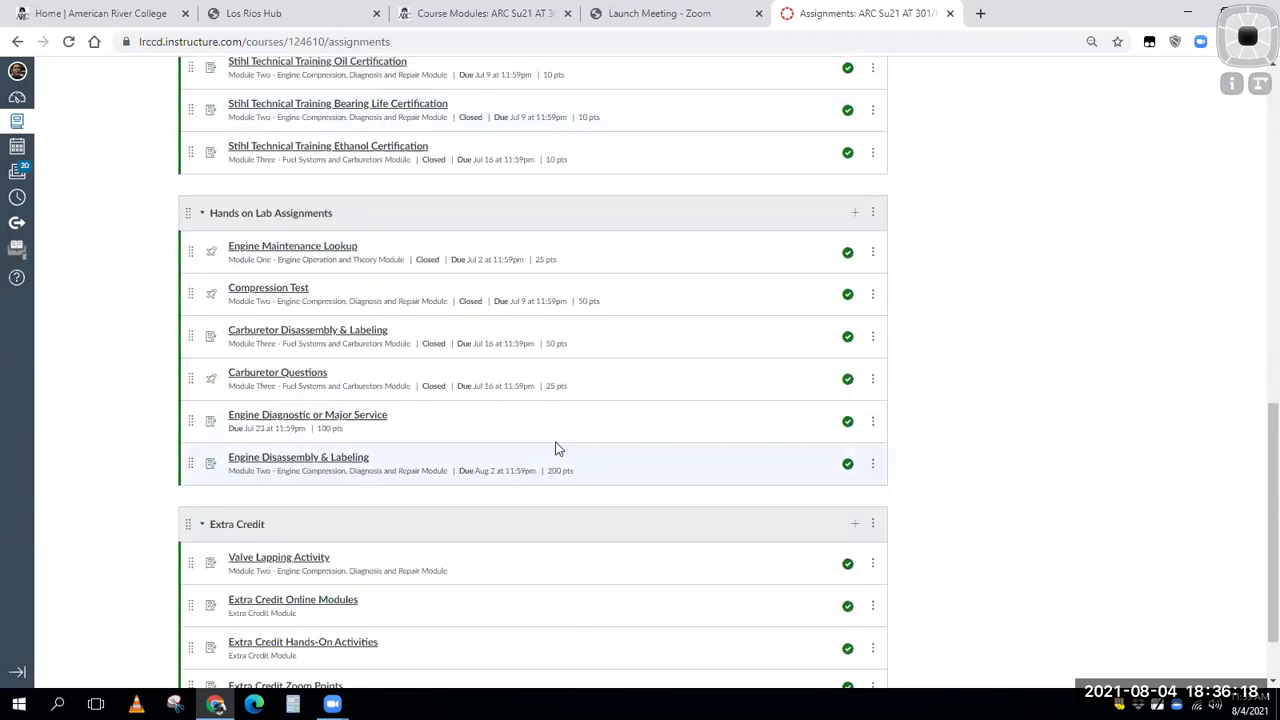
{"action": "scroll", "coordinate": [558, 449], "scroll_direction": "down", "scroll_amount": 2}
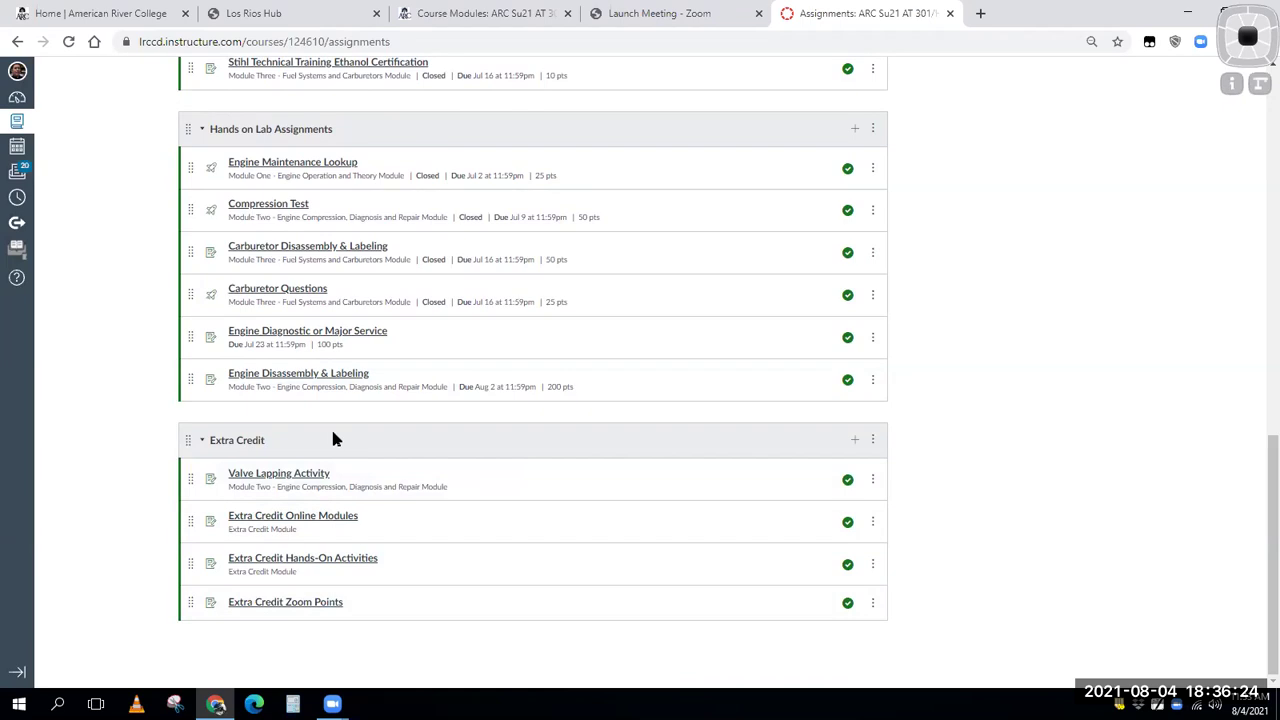
{"action": "scroll", "coordinate": [391, 477], "scroll_direction": "up", "scroll_amount": 2}
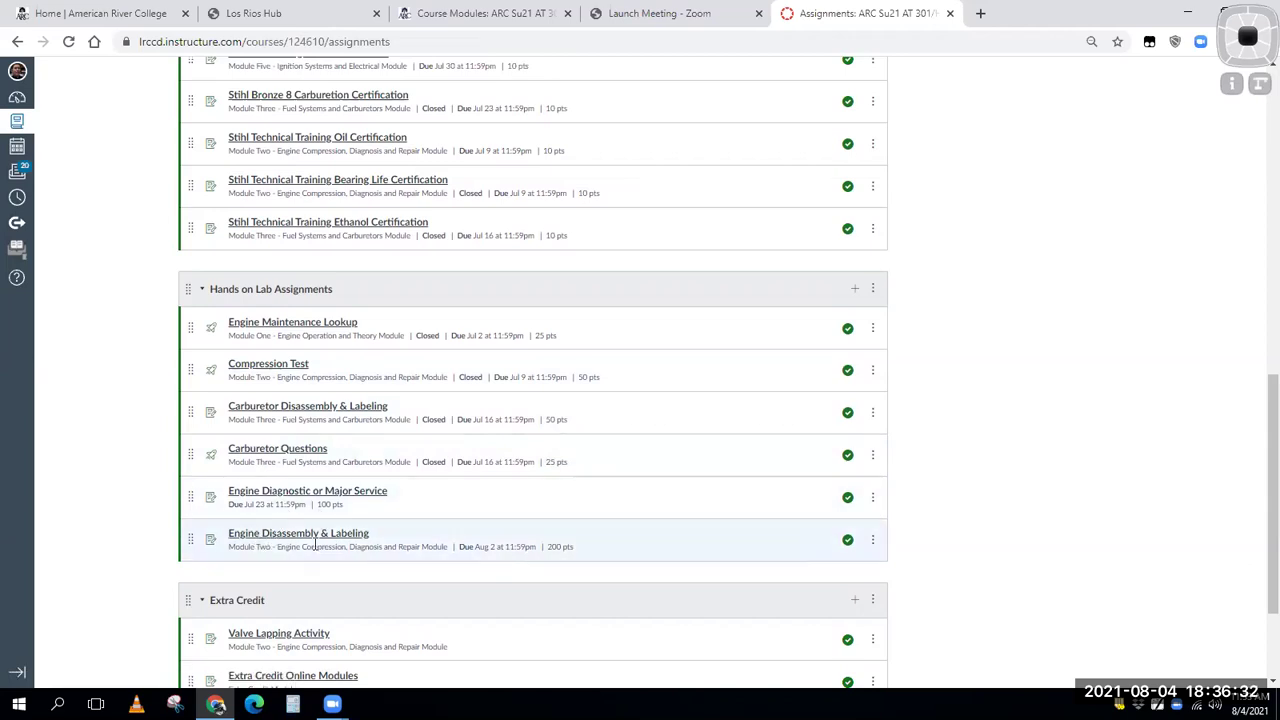
{"action": "scroll", "coordinate": [314, 543], "scroll_direction": "down", "scroll_amount": 2}
{"action": "scroll", "coordinate": [314, 543], "scroll_direction": "up", "scroll_amount": 3}
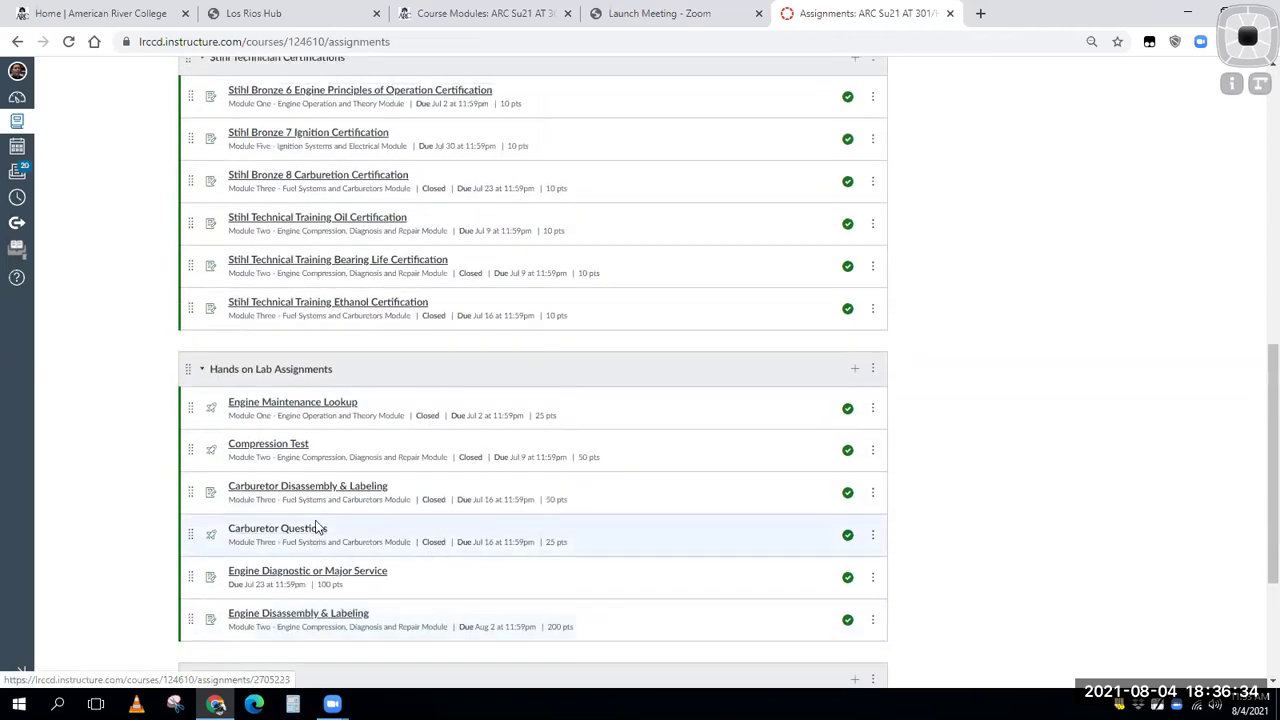
{"action": "scroll", "coordinate": [354, 386], "scroll_direction": "up", "scroll_amount": 2}
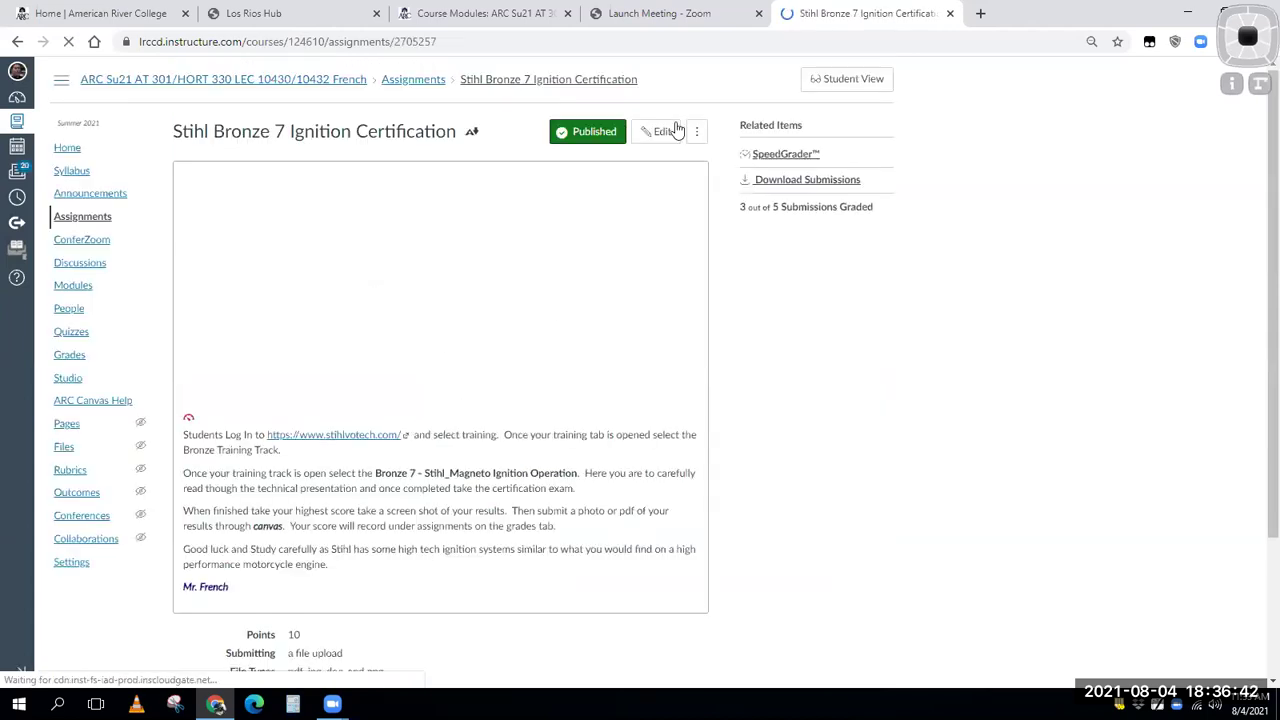
Try to save the Stihl Bronze 7 Ignition Certification assignment with its due date set to Aug 6, 2021 at 11:59pm.
{"action": "left_click", "coordinate": [668, 131]}
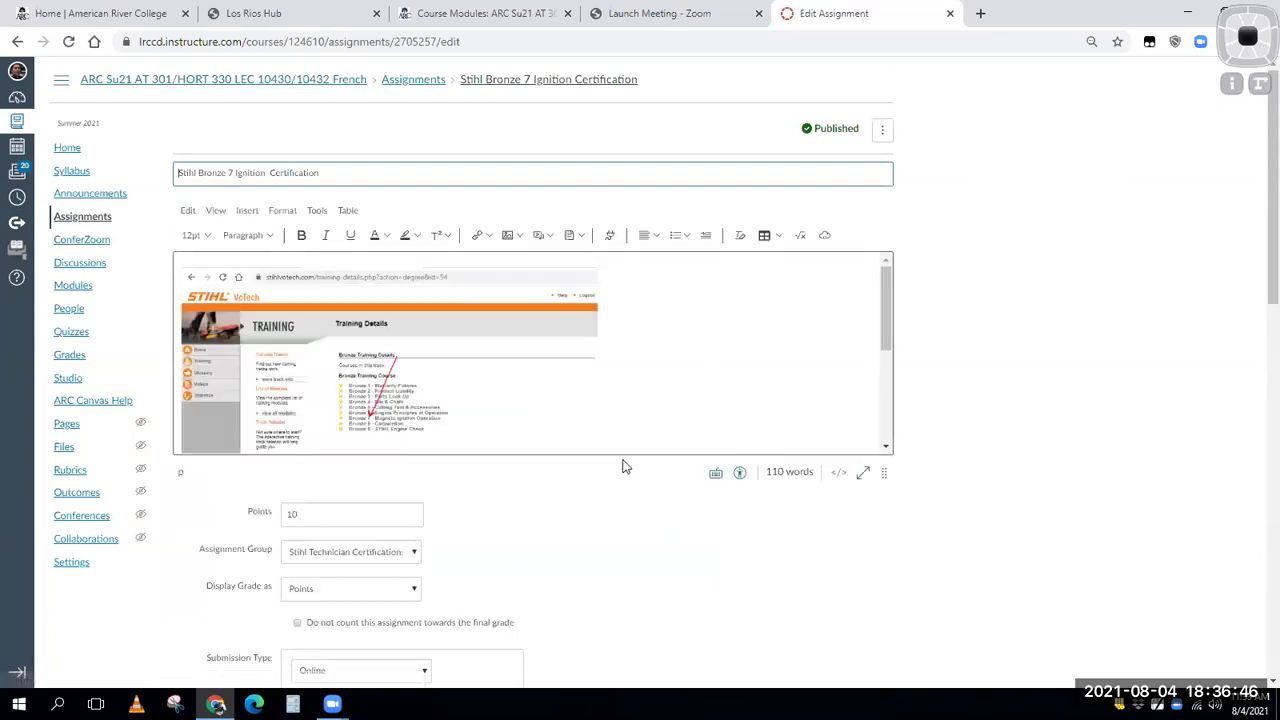
{"action": "left_click_drag", "start_coordinate": [1264, 214], "coordinate": [1258, 577]}
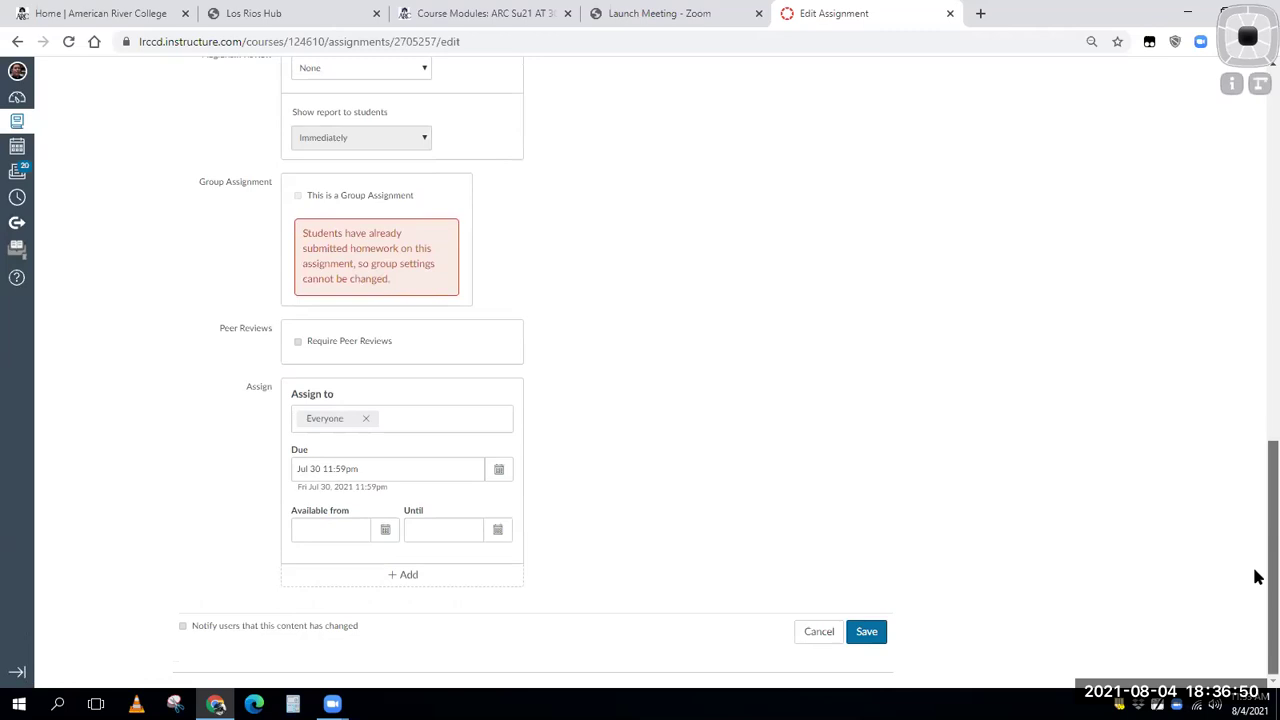
{"action": "left_click", "coordinate": [509, 477]}
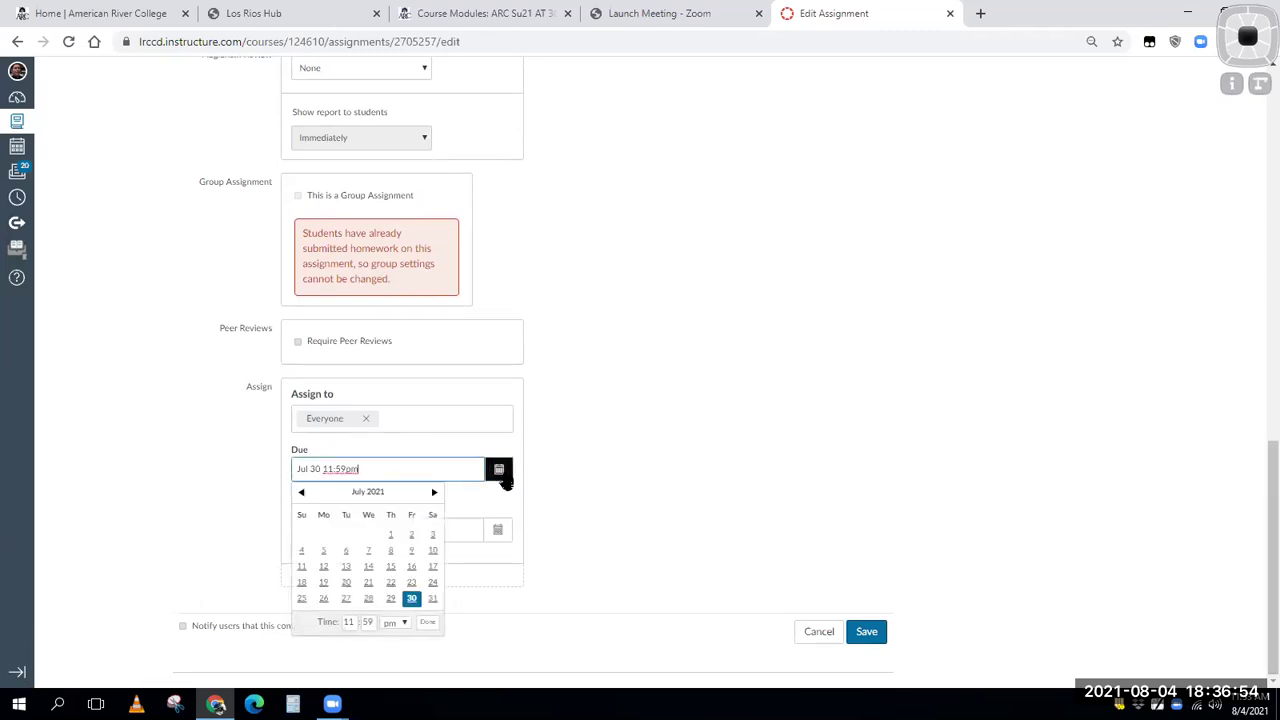
{"action": "left_click", "coordinate": [434, 492]}
{"action": "left_click", "coordinate": [412, 535]}
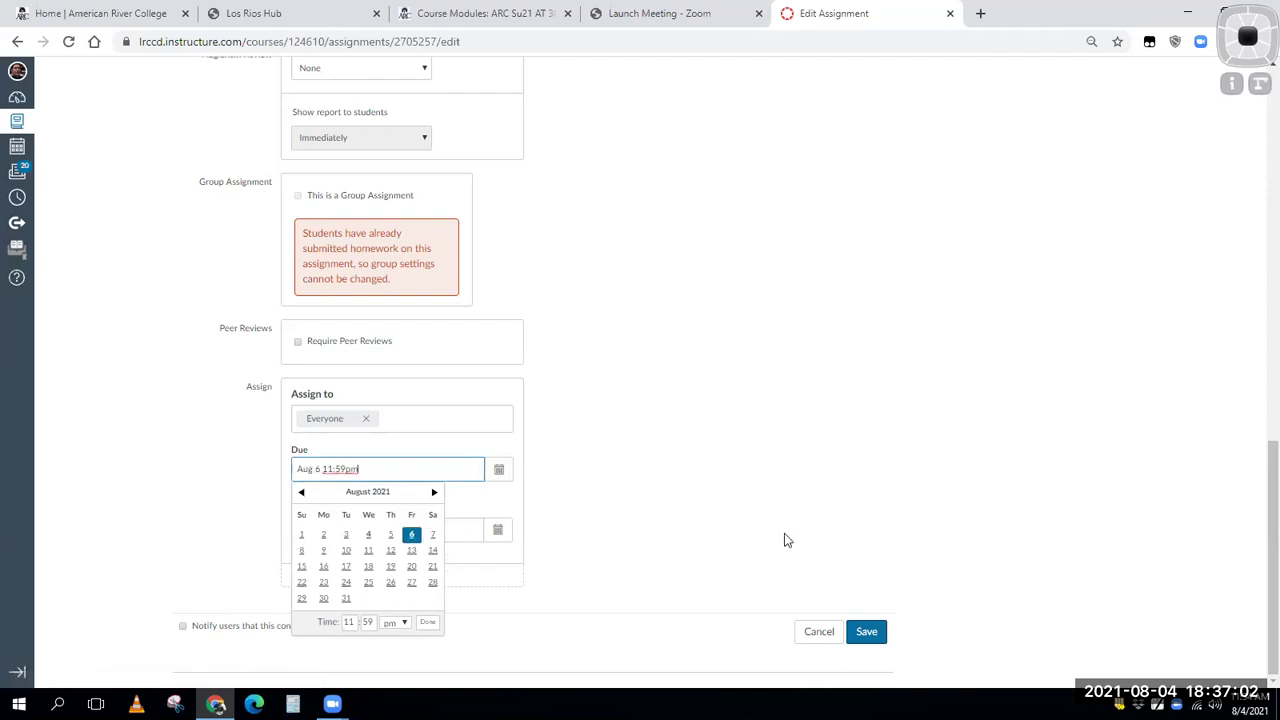
{"action": "left_click", "coordinate": [866, 631]}
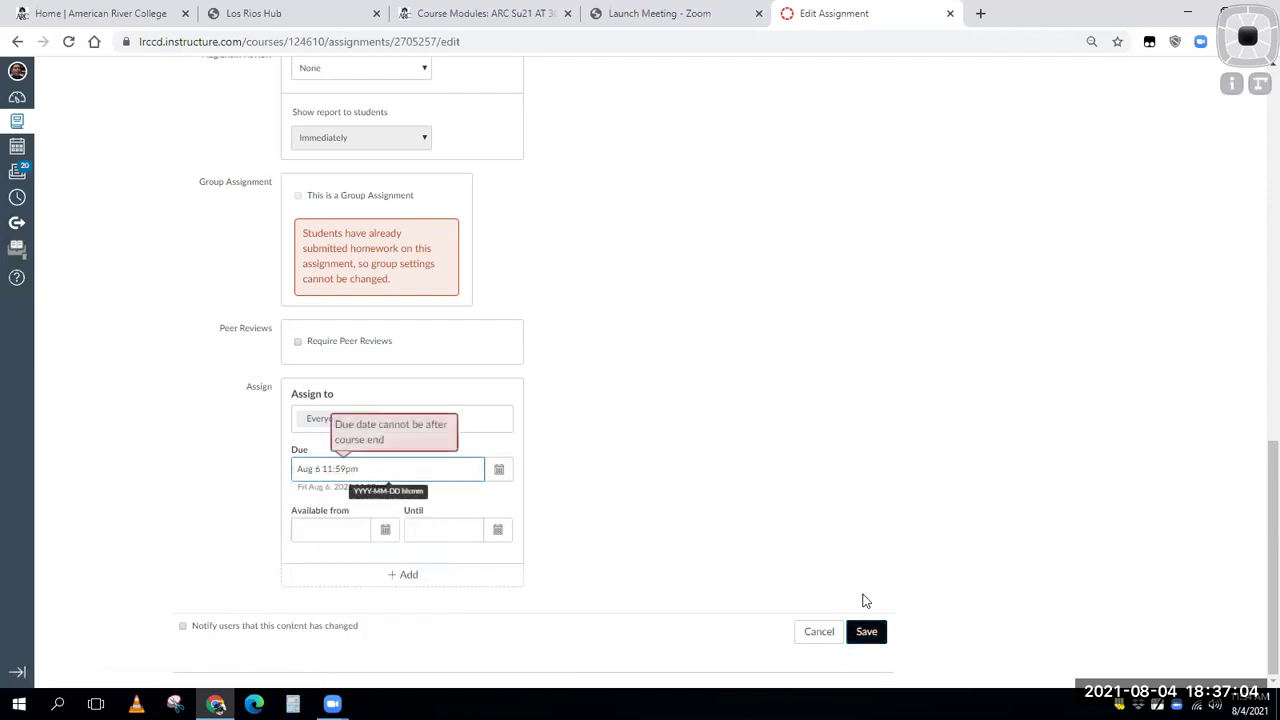
Try to save the Stihl Bronze 7 Ignition Certification assignment with its due date set to Aug 5, 2021 at 11:59pm.
{"action": "left_click", "coordinate": [497, 469]}
{"action": "left_click", "coordinate": [390, 535]}
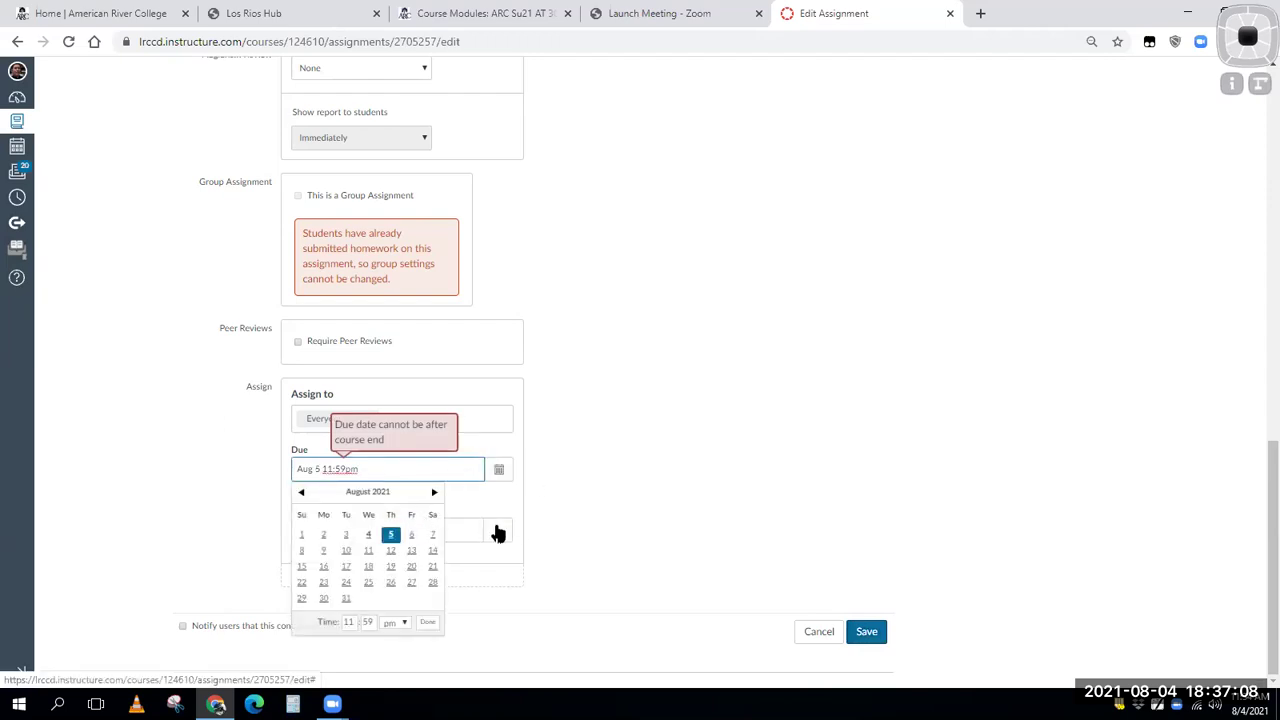
{"action": "left_click", "coordinate": [754, 521]}
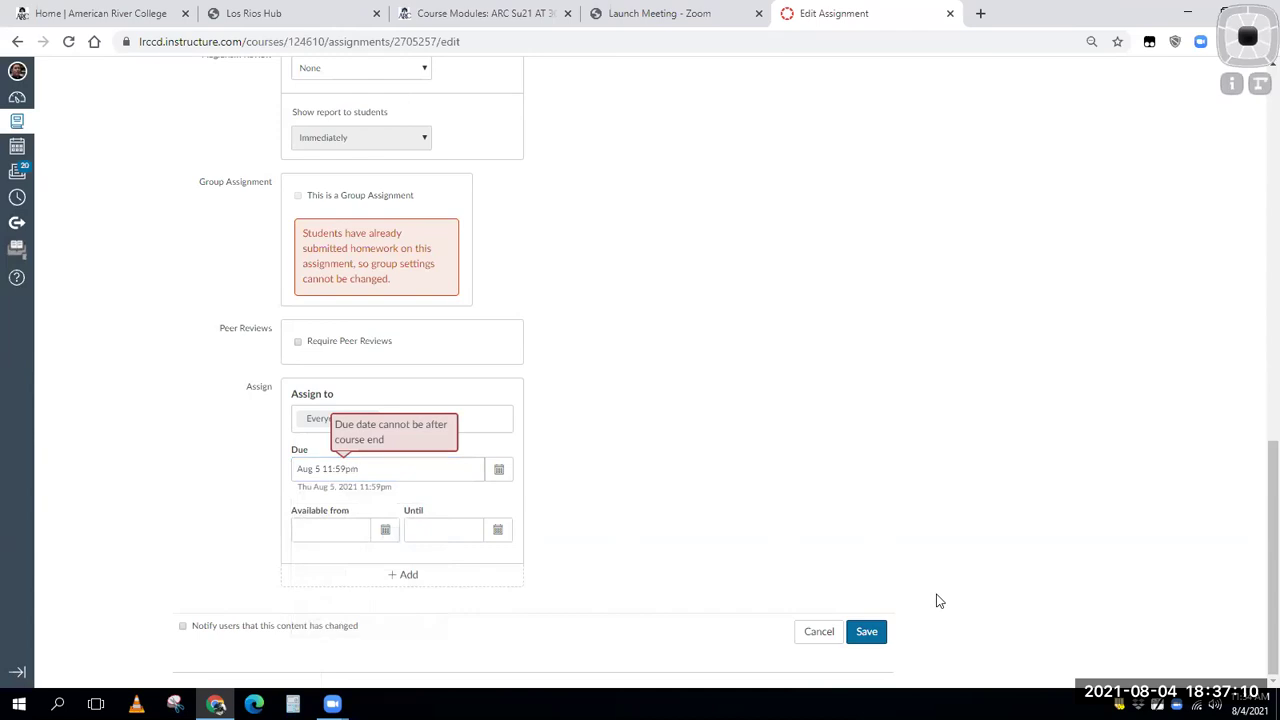
{"action": "left_click", "coordinate": [878, 628]}
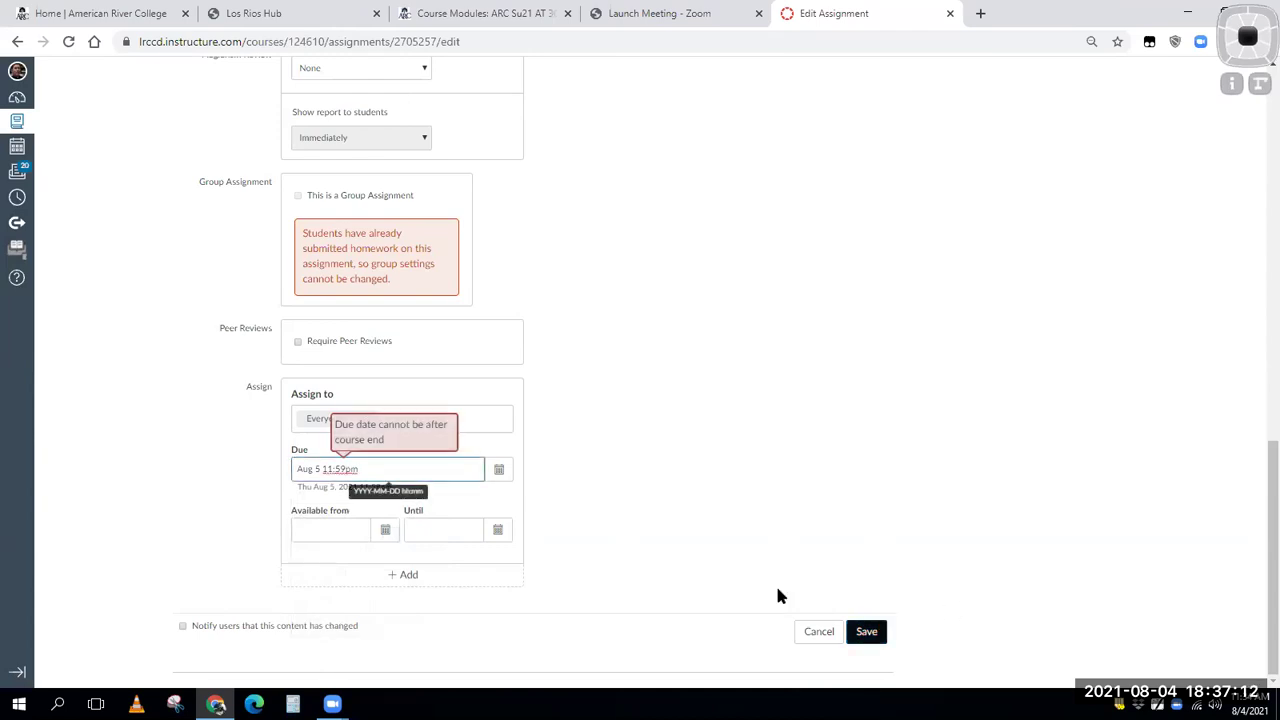
Set the Stihl Bronze 7 Ignition Certification due date to Aug 4, 2021 at 11:59pm and save the assignment.
{"action": "left_click", "coordinate": [498, 472]}
{"action": "left_click", "coordinate": [368, 535]}
{"action": "left_click", "coordinate": [845, 622]}
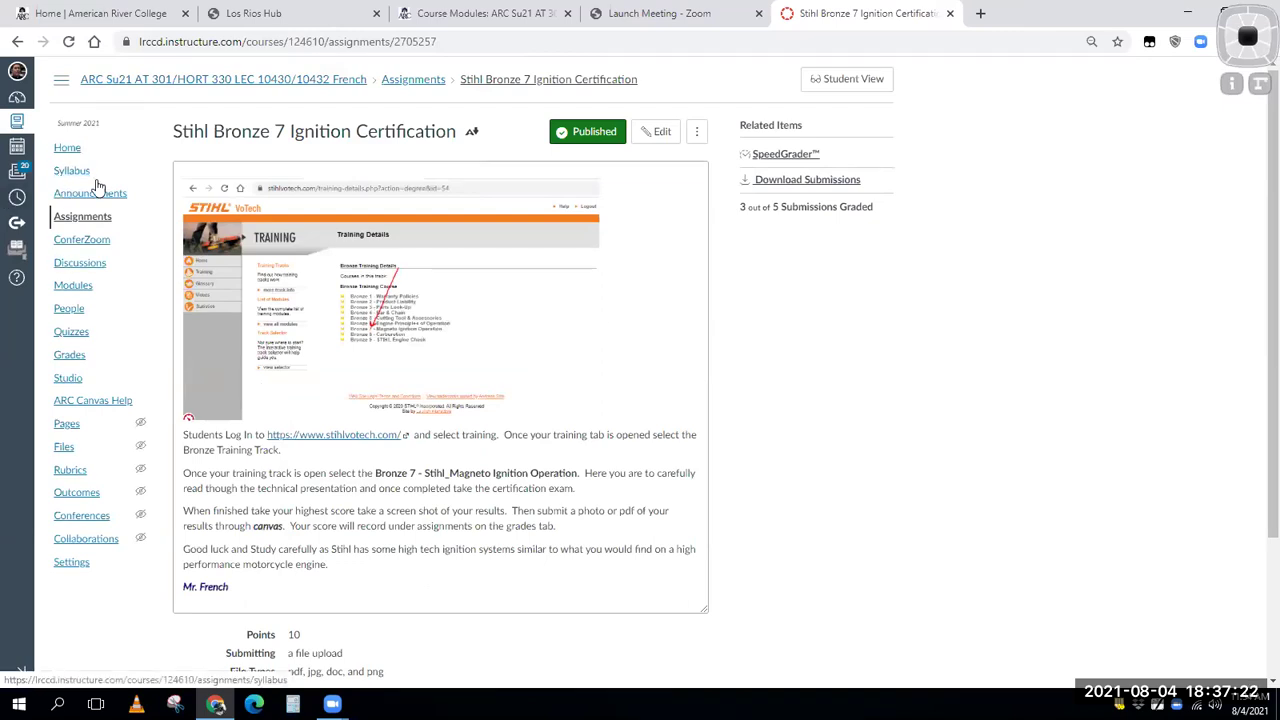
In the course settings, set the course end date to Aug 7, 2021 12:00am and update the course details.
{"action": "left_click", "coordinate": [80, 563]}
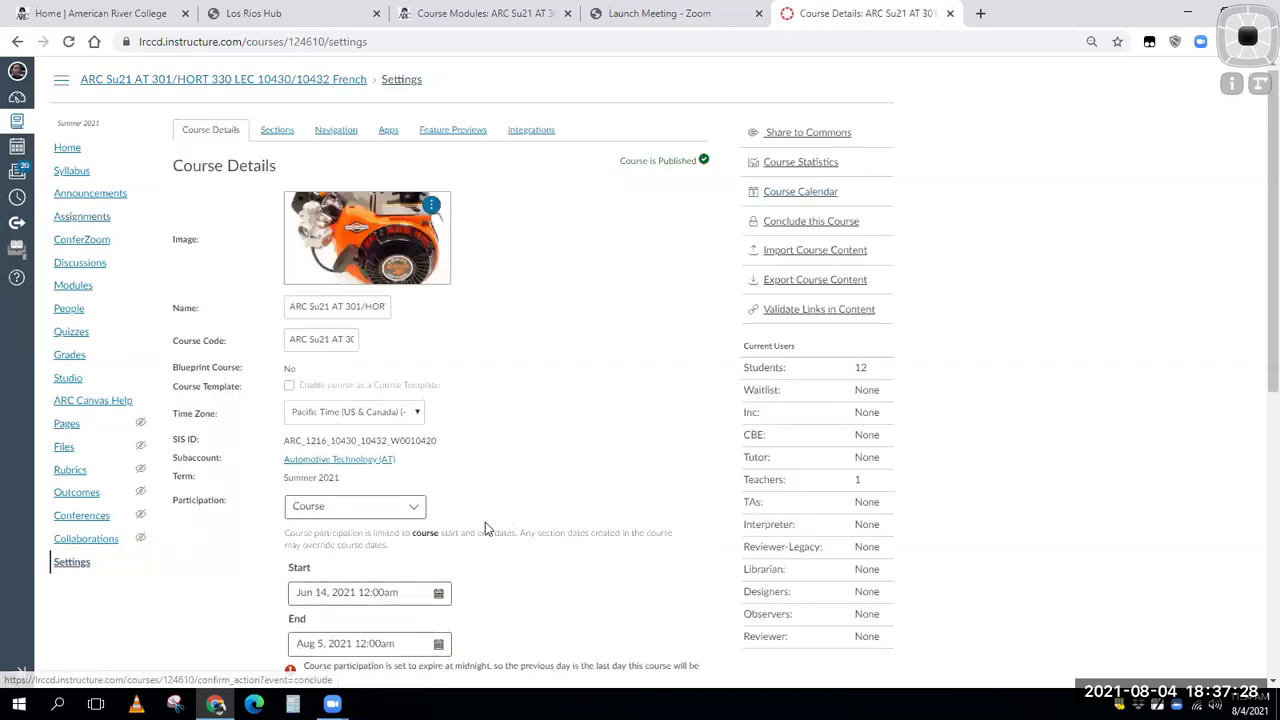
{"action": "scroll", "coordinate": [464, 461], "scroll_direction": "down", "scroll_amount": 3}
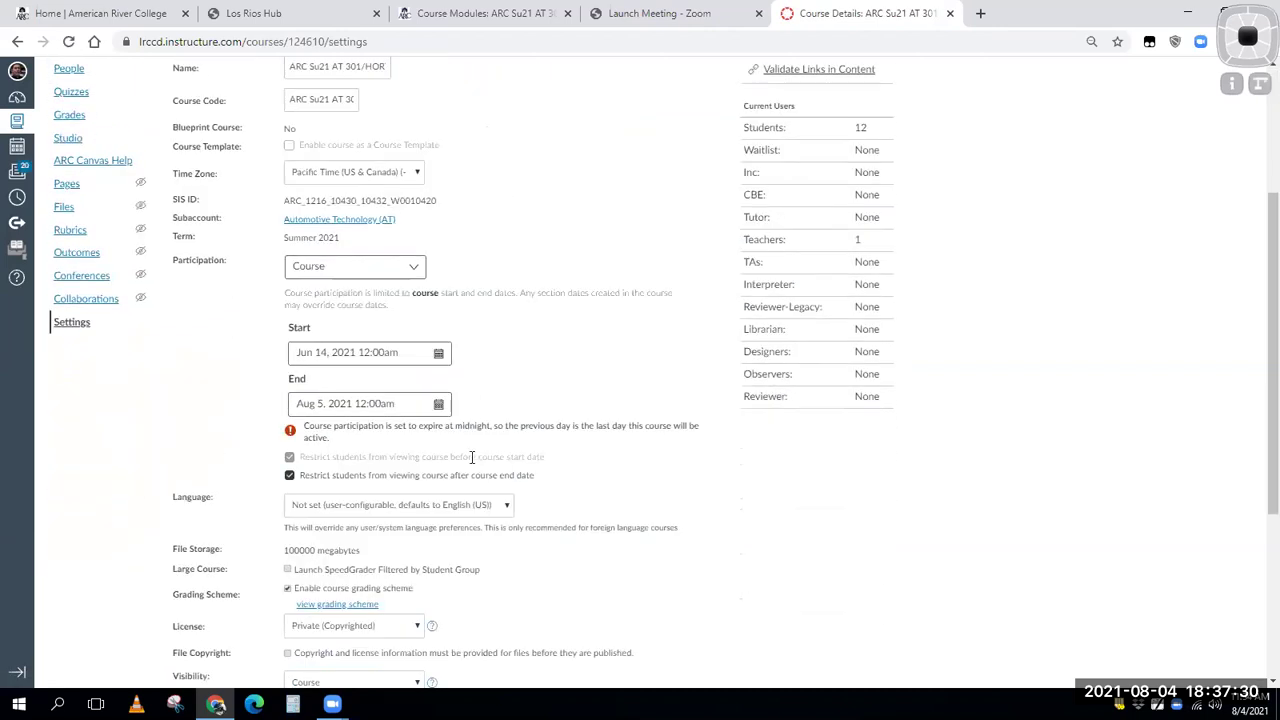
{"action": "left_click", "coordinate": [438, 405]}
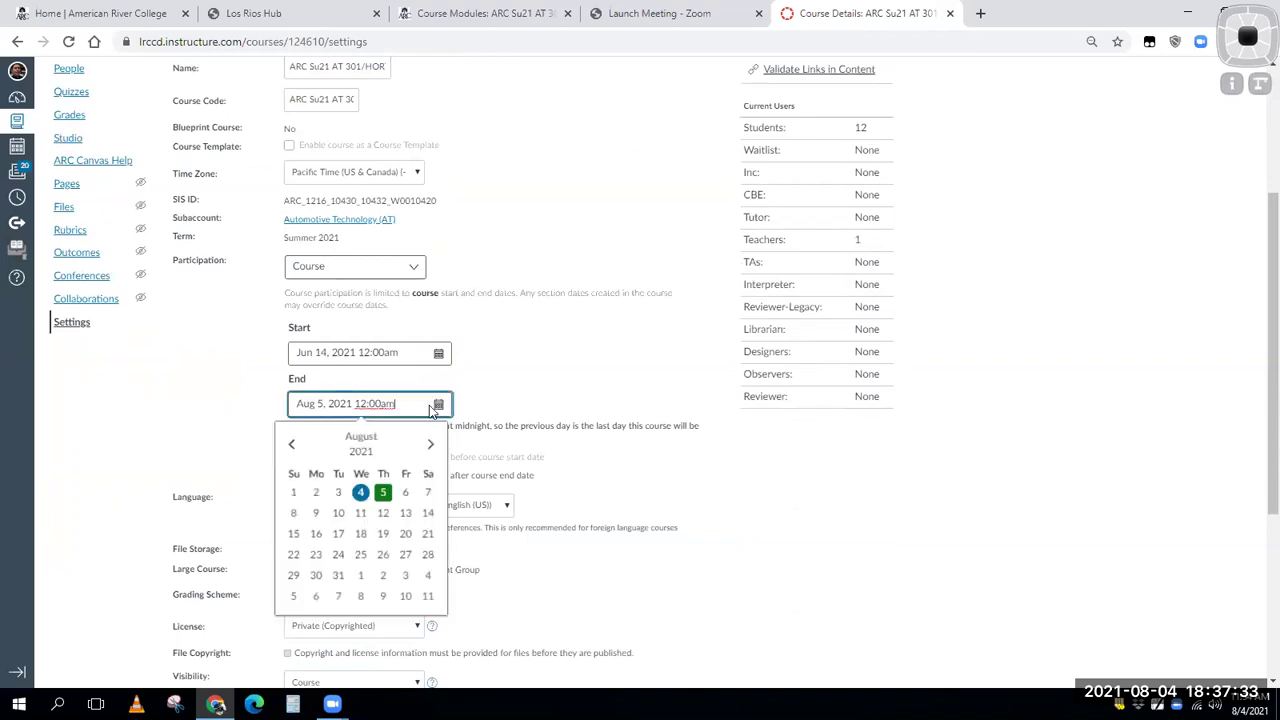
{"action": "left_click", "coordinate": [428, 495]}
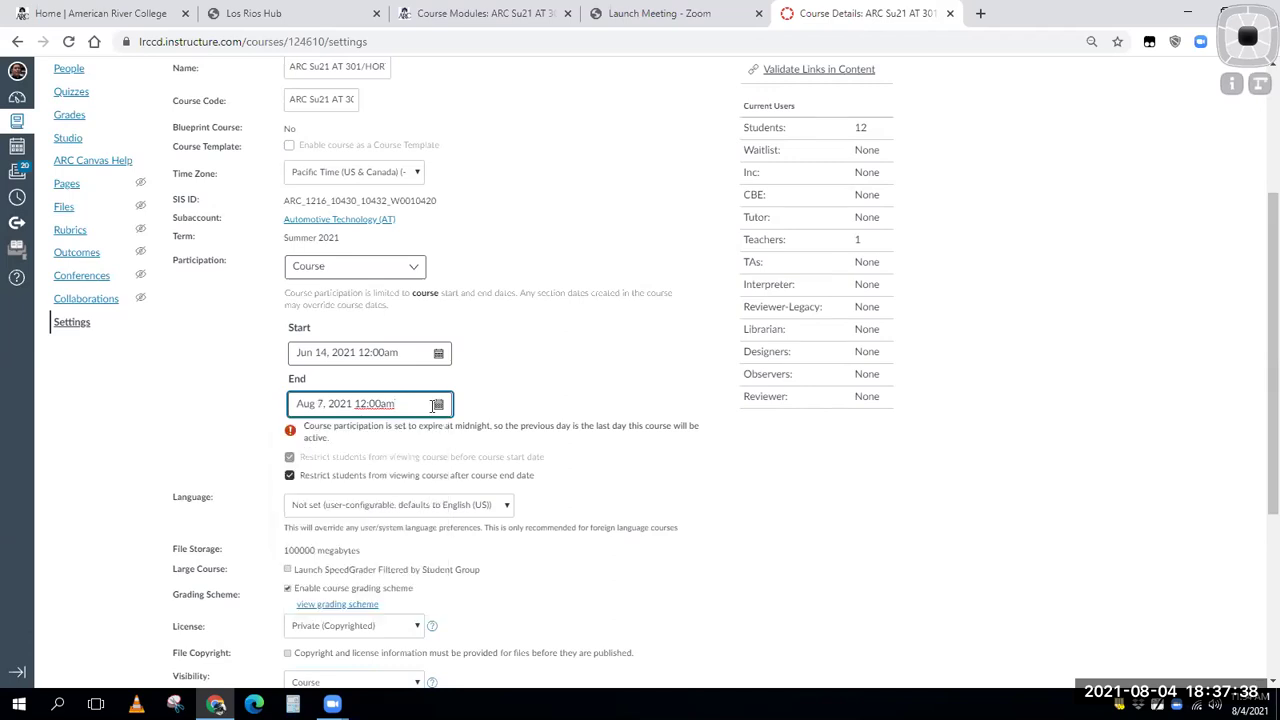
{"action": "scroll", "coordinate": [581, 435], "scroll_direction": "up", "scroll_amount": 2}
{"action": "scroll", "coordinate": [581, 437], "scroll_direction": "down", "scroll_amount": 5}
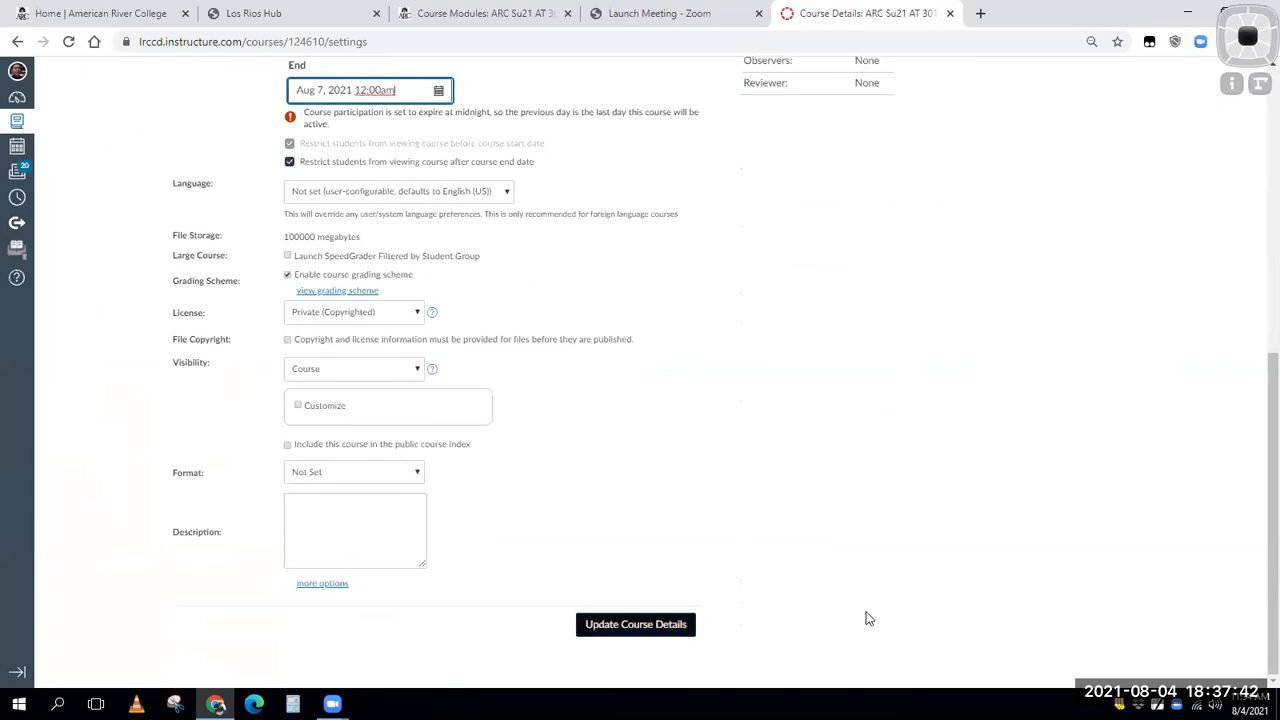
{"action": "left_click", "coordinate": [636, 625]}
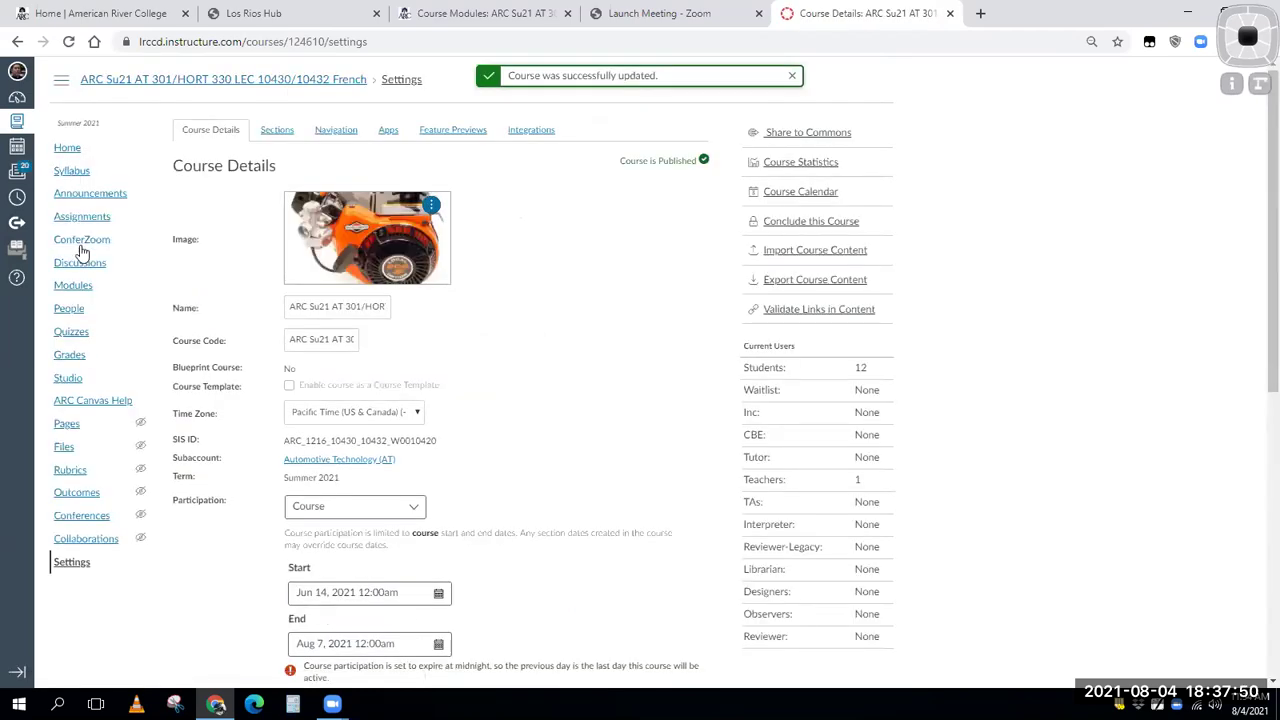
Set the Briggs & Stratton Ignition Systems & Electrical Certification assignment's due date to Aug 6, 2021 at 11:59pm and save it.
{"action": "left_click", "coordinate": [85, 196]}
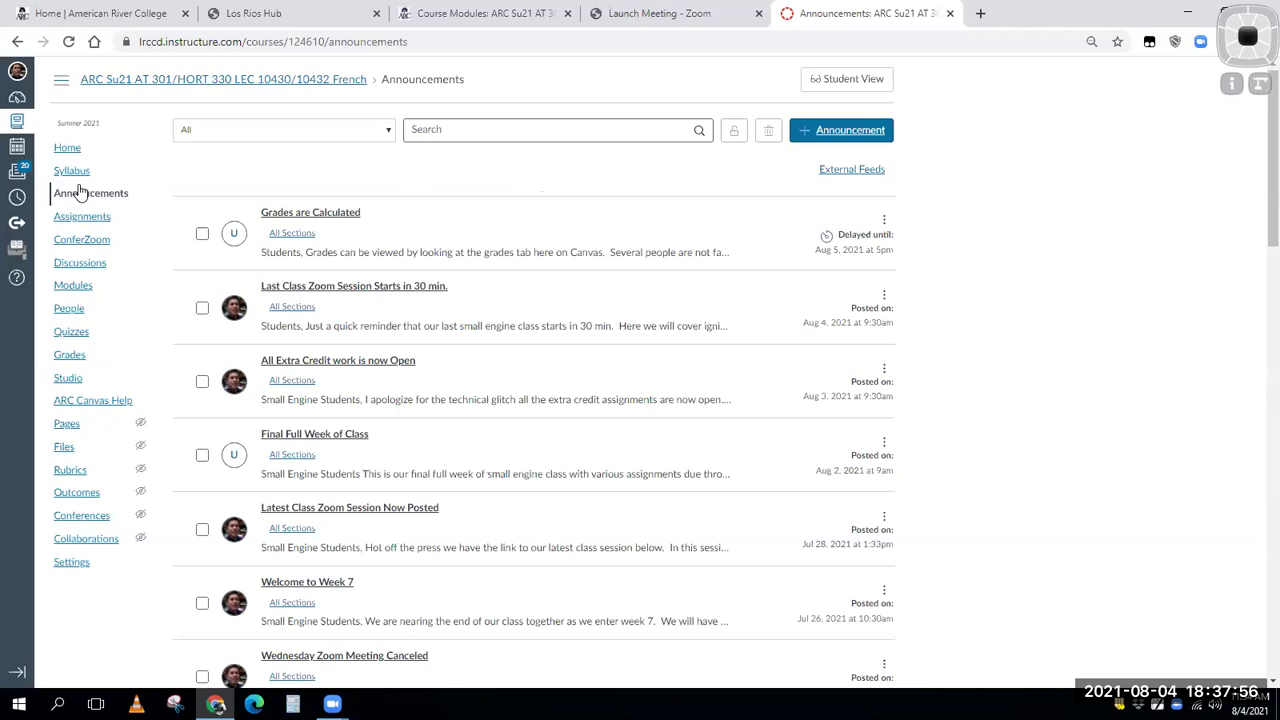
{"action": "left_click", "coordinate": [70, 218]}
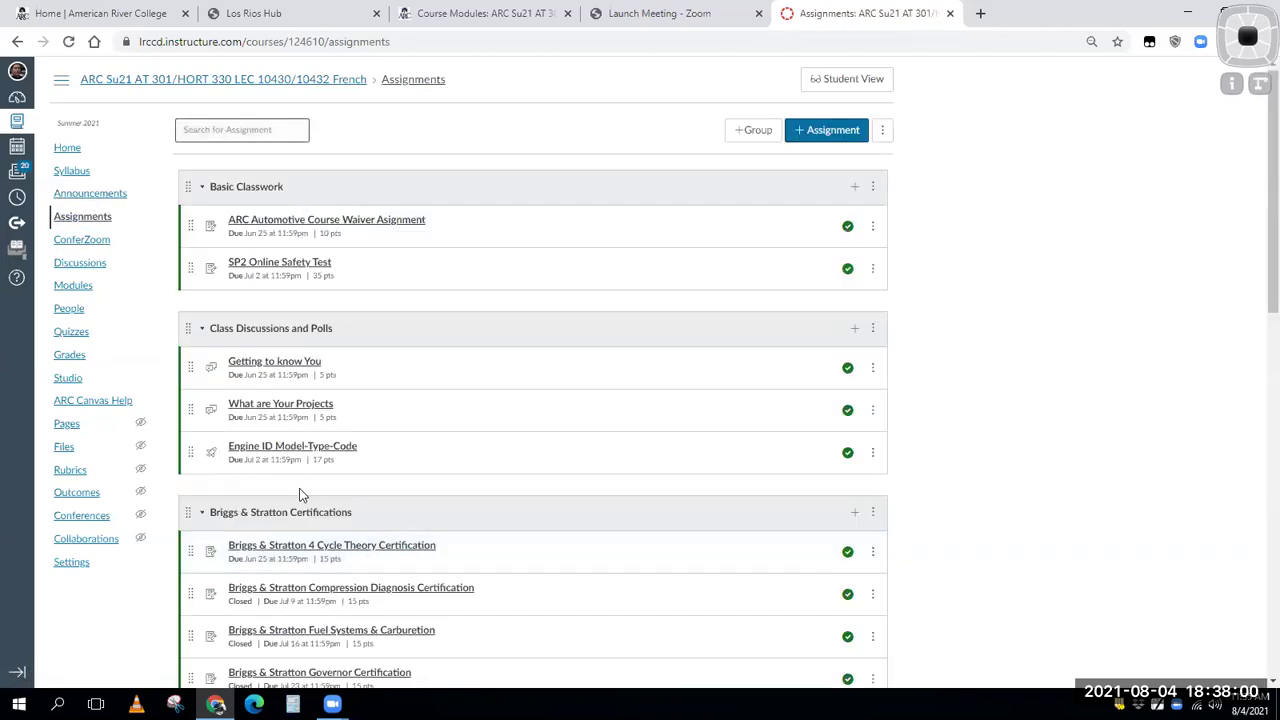
{"action": "scroll", "coordinate": [300, 494], "scroll_direction": "down", "scroll_amount": 3}
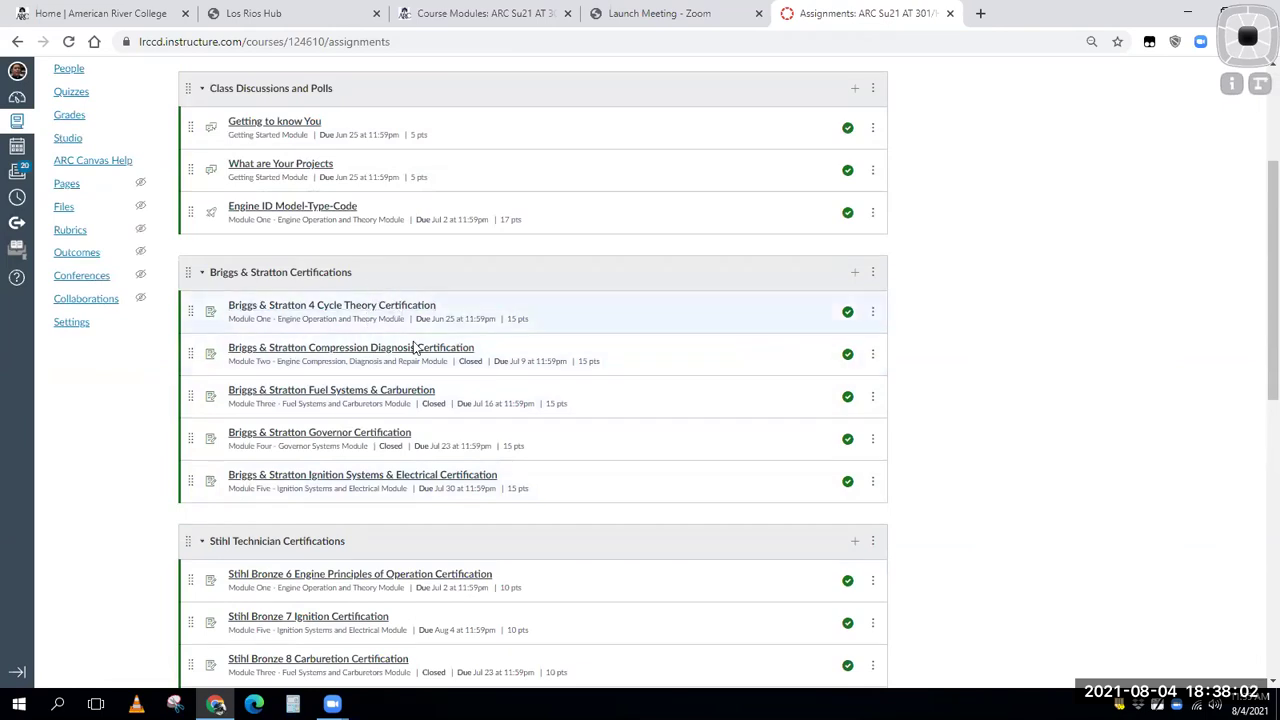
{"action": "left_click", "coordinate": [420, 477]}
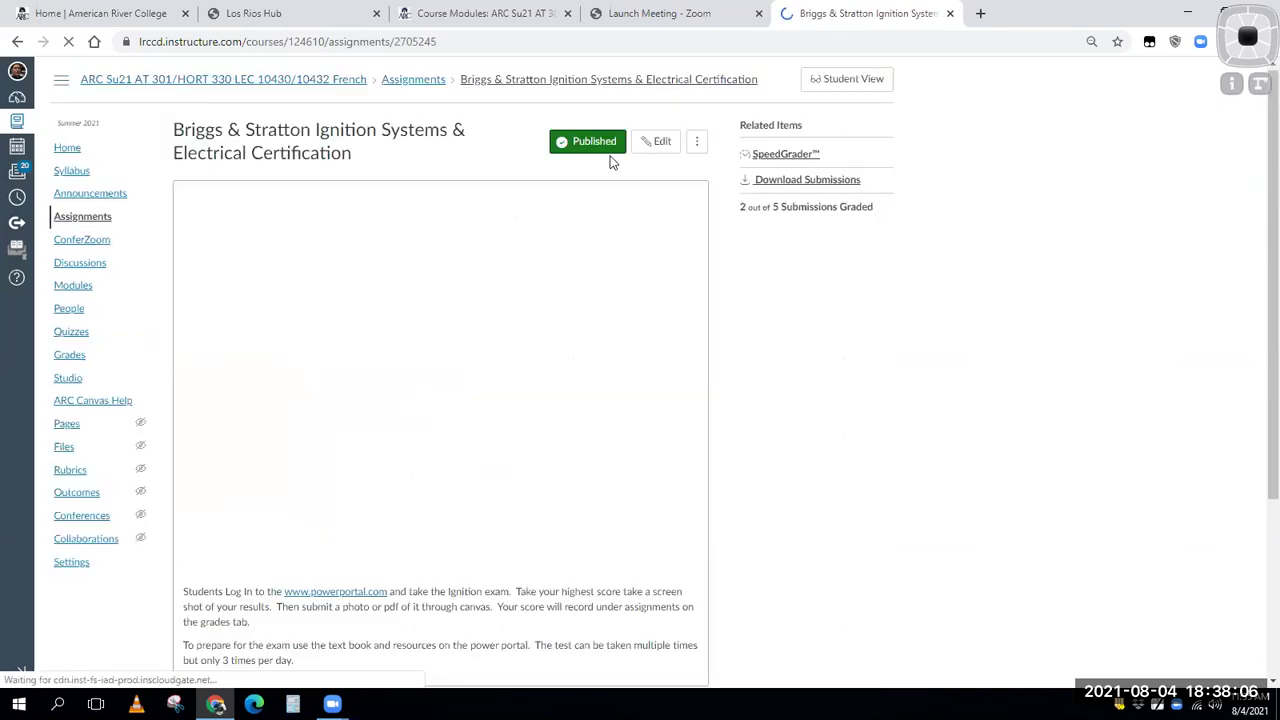
{"action": "left_click", "coordinate": [651, 146]}
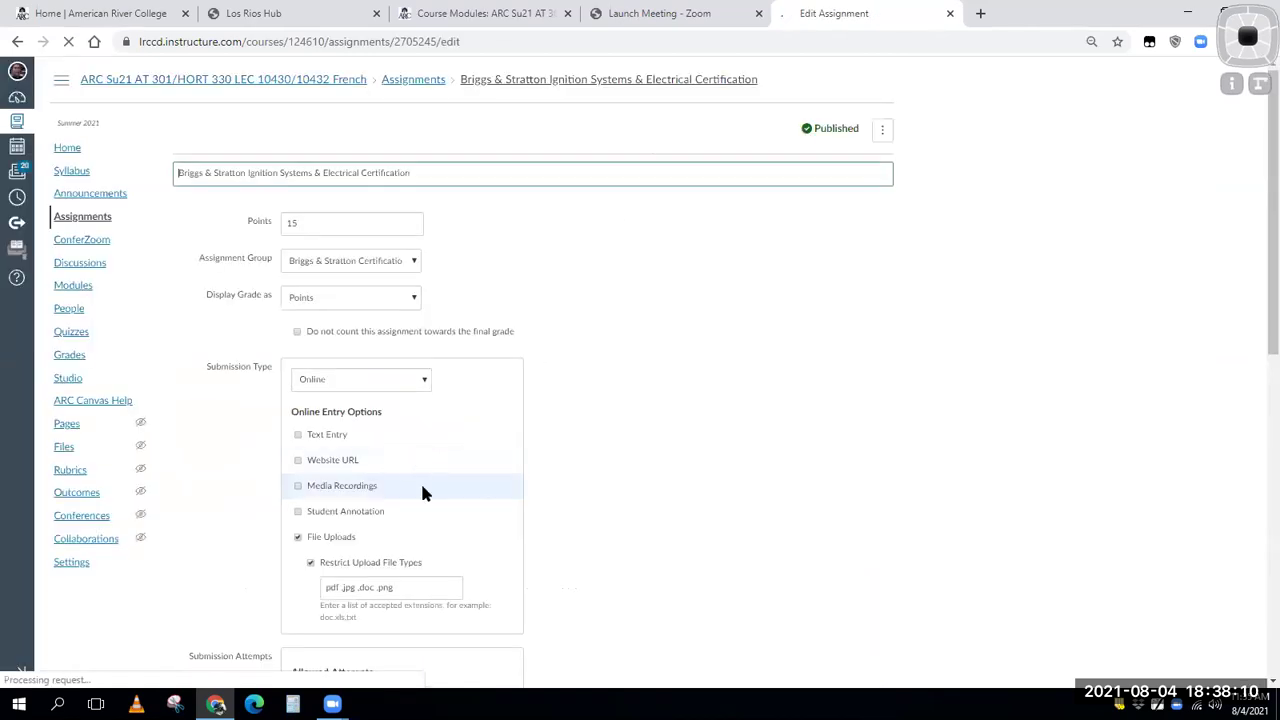
{"action": "scroll", "coordinate": [420, 480], "scroll_direction": "down", "scroll_amount": 6}
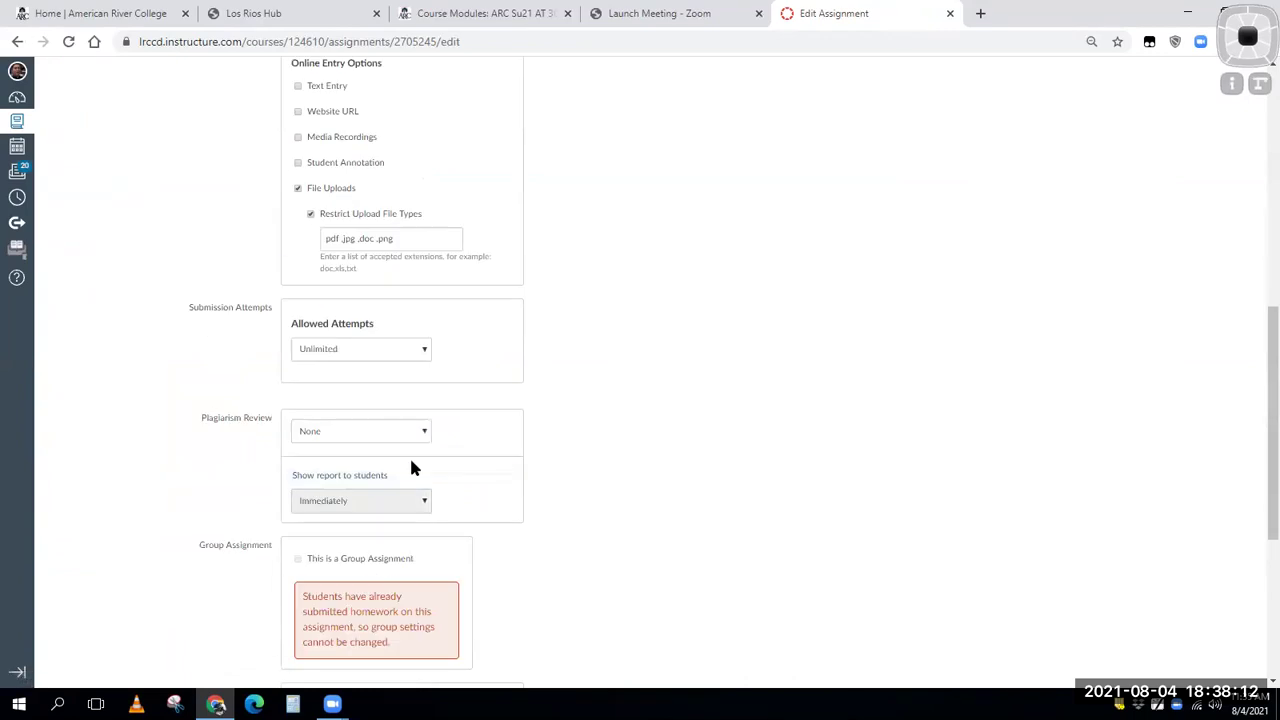
{"action": "scroll", "coordinate": [415, 468], "scroll_direction": "down", "scroll_amount": 4}
{"action": "left_click", "coordinate": [499, 470]}
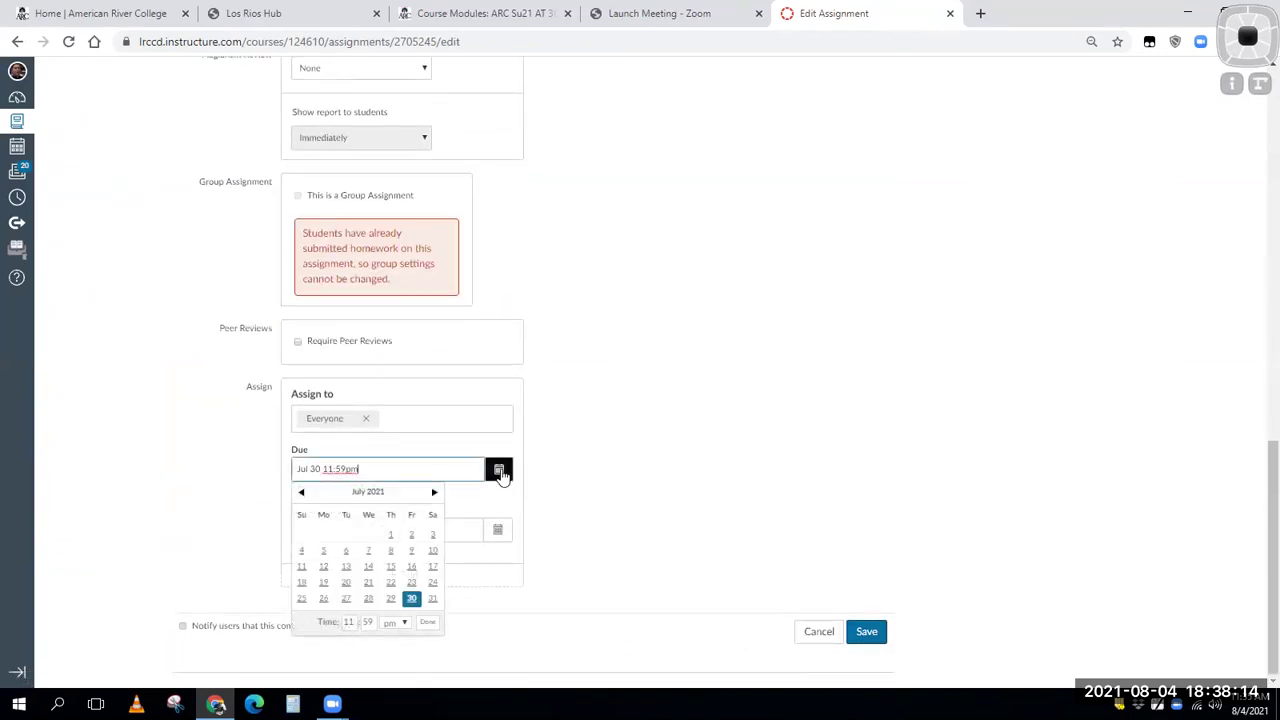
{"action": "left_click", "coordinate": [434, 492]}
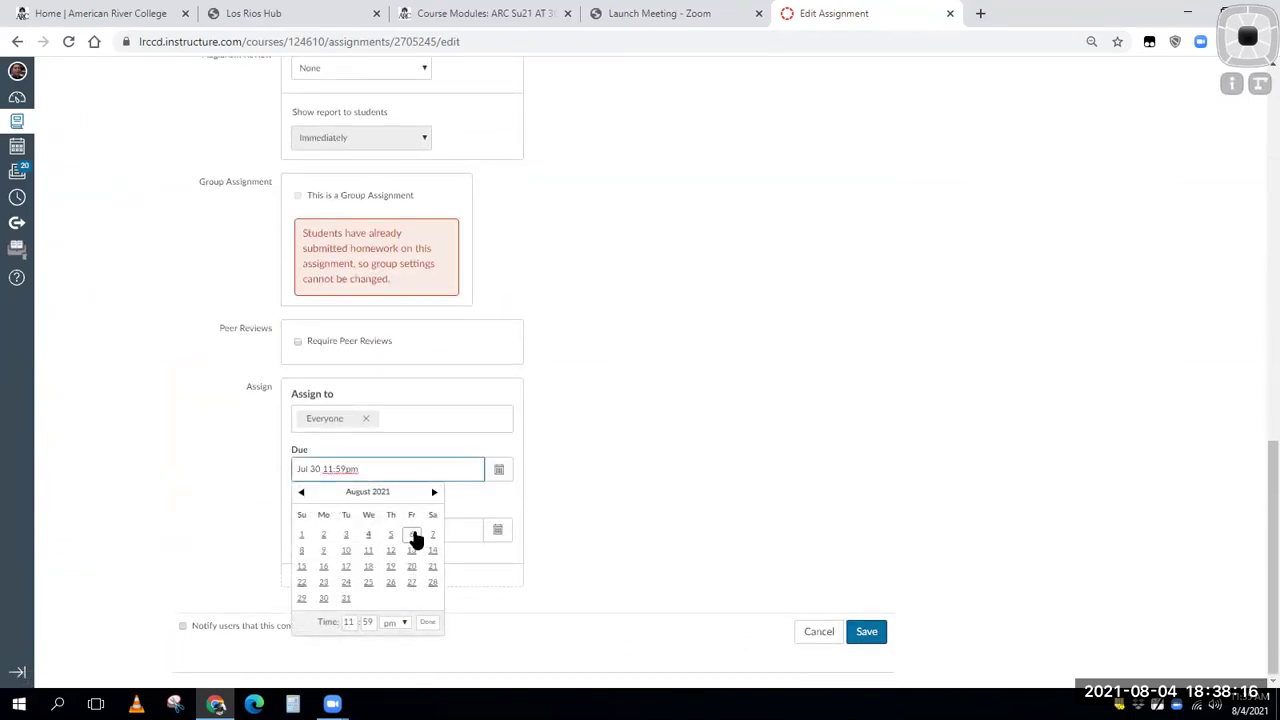
{"action": "left_click", "coordinate": [411, 535]}
{"action": "key", "text": "Return"}
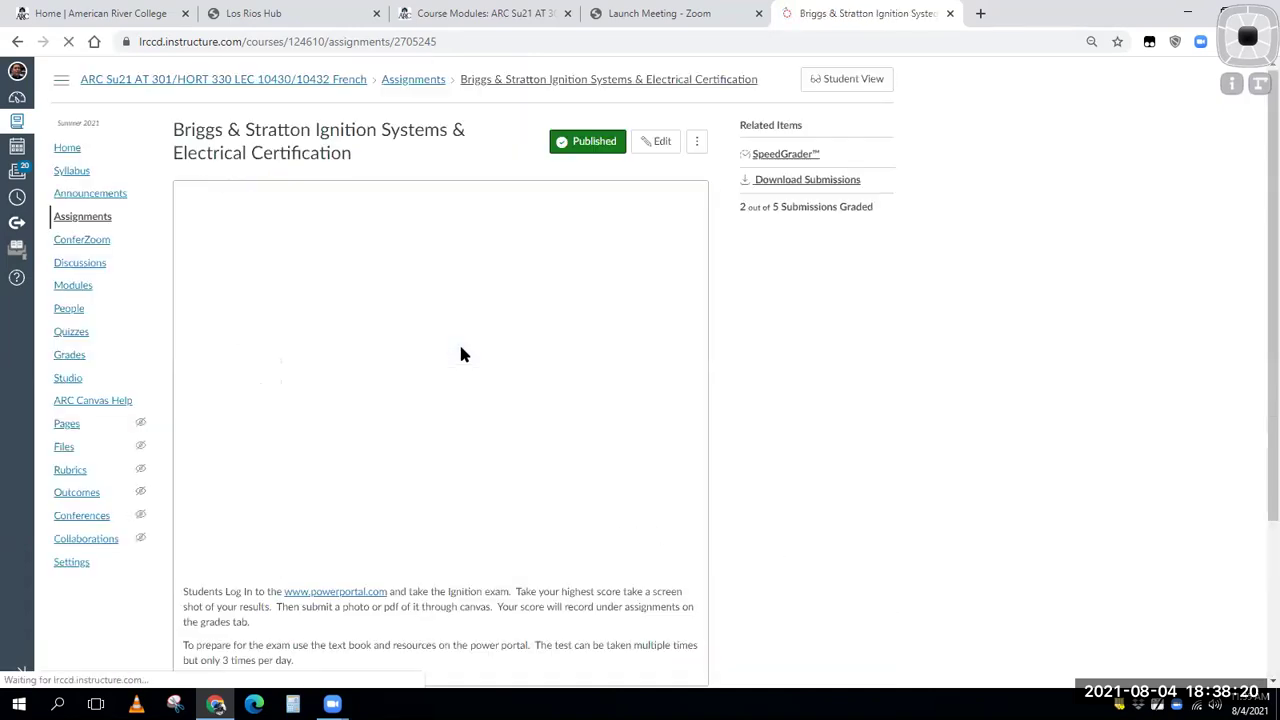
Reopen the Stihl Bronze 7 Ignition Certification from the assignments list, set its due date to Aug 6, 2021 at 11:59pm and save it.
{"action": "left_click", "coordinate": [86, 218]}
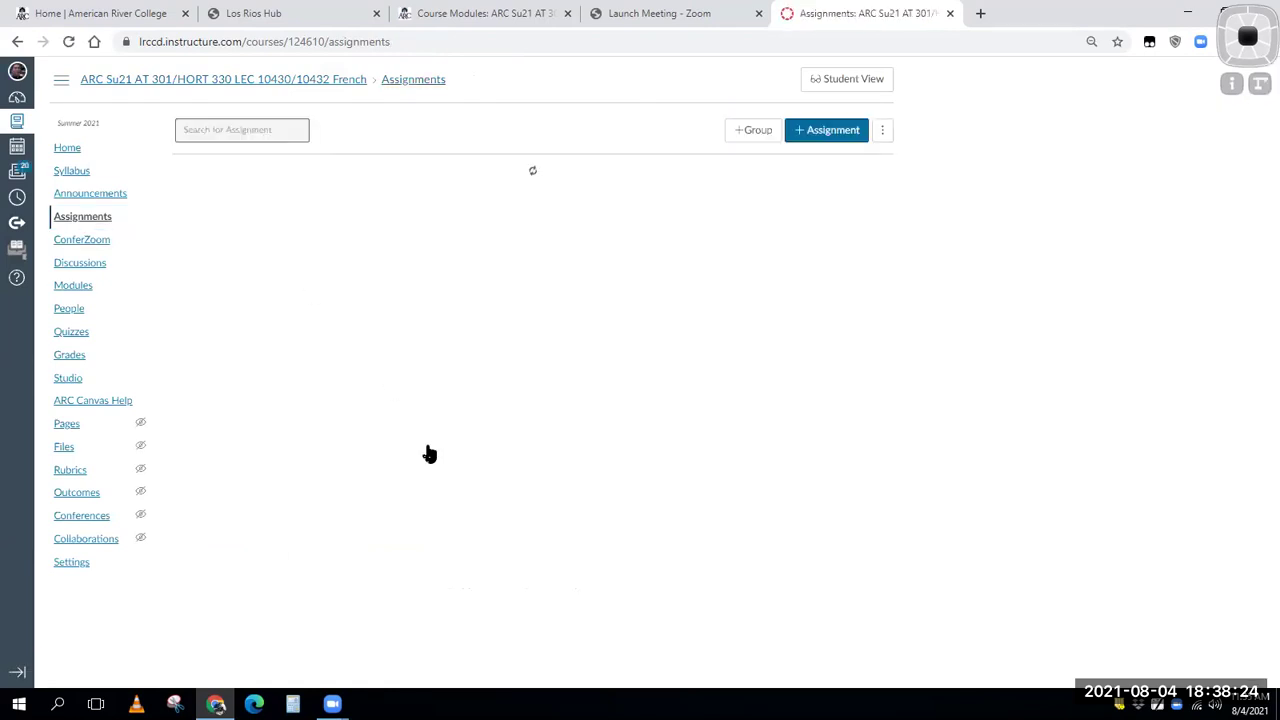
{"action": "scroll", "coordinate": [429, 447], "scroll_direction": "down", "scroll_amount": 2}
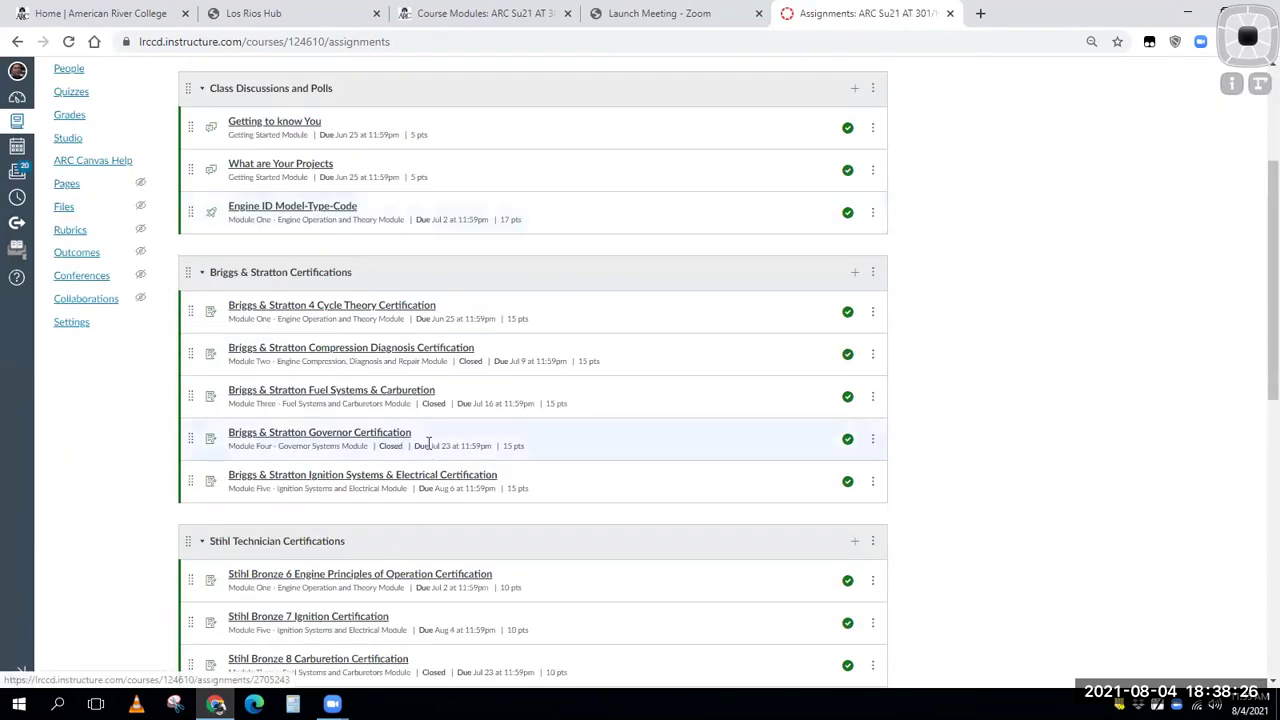
{"action": "scroll", "coordinate": [510, 480], "scroll_direction": "down", "scroll_amount": 2}
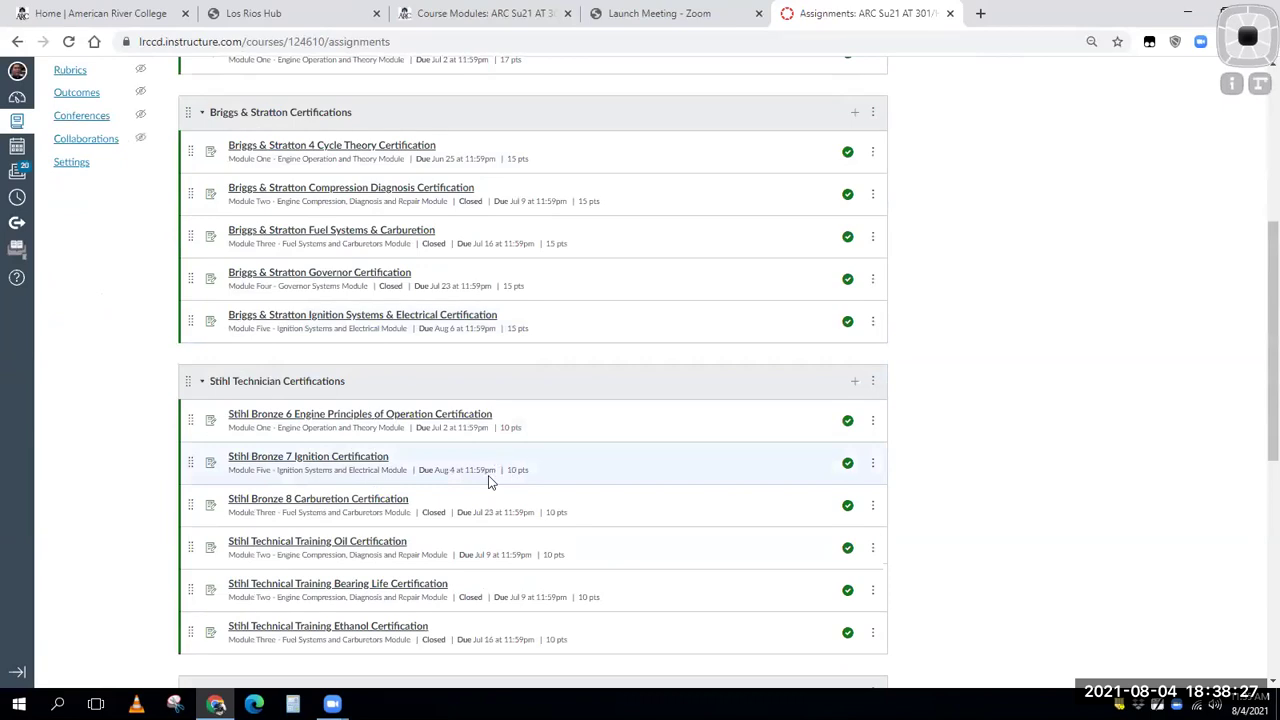
{"action": "left_click", "coordinate": [355, 461]}
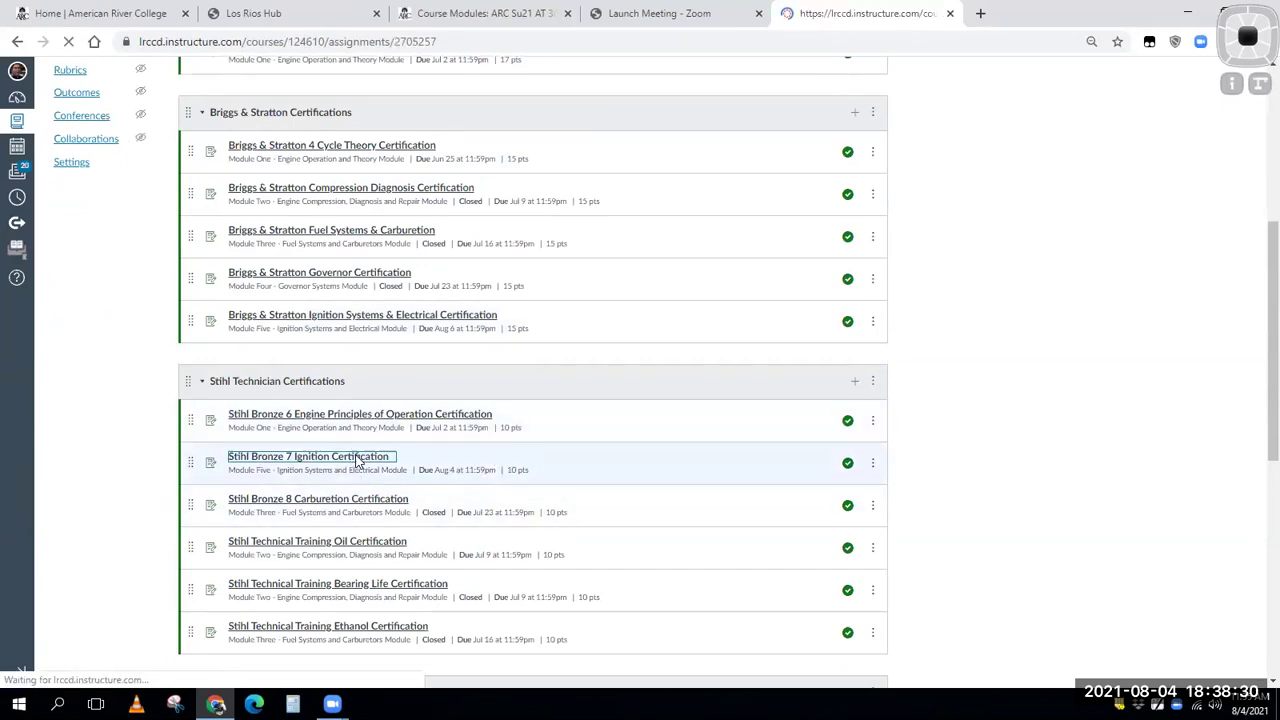
{"action": "left_click", "coordinate": [668, 137]}
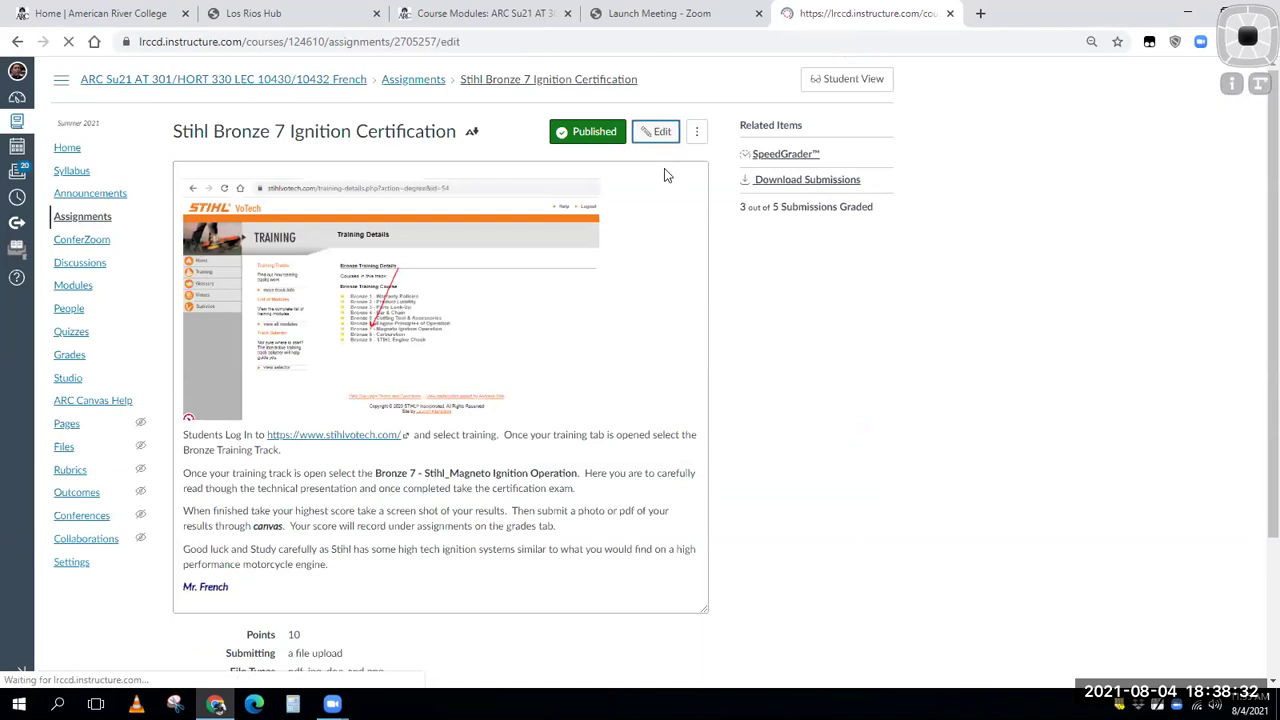
{"action": "scroll", "coordinate": [400, 430], "scroll_direction": "down", "scroll_amount": 6}
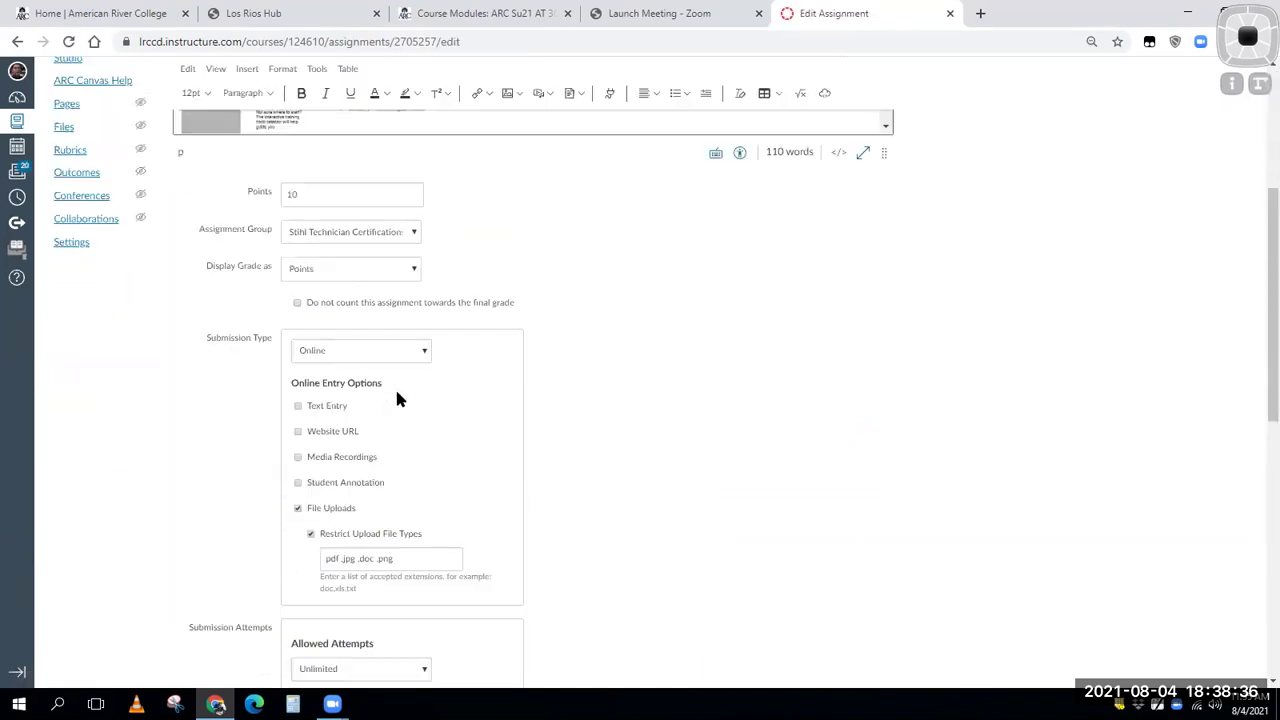
{"action": "scroll", "coordinate": [397, 387], "scroll_direction": "down", "scroll_amount": 7}
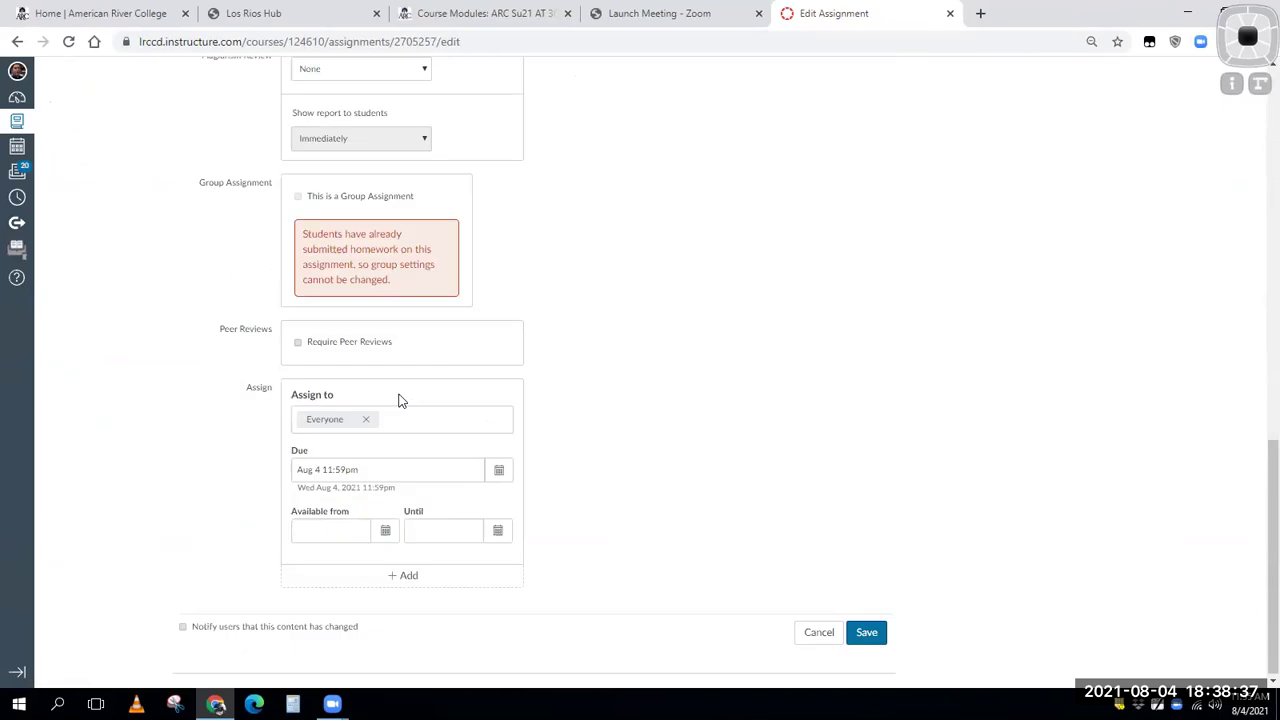
{"action": "left_click", "coordinate": [498, 469]}
{"action": "left_click", "coordinate": [411, 534]}
{"action": "left_click", "coordinate": [622, 530]}
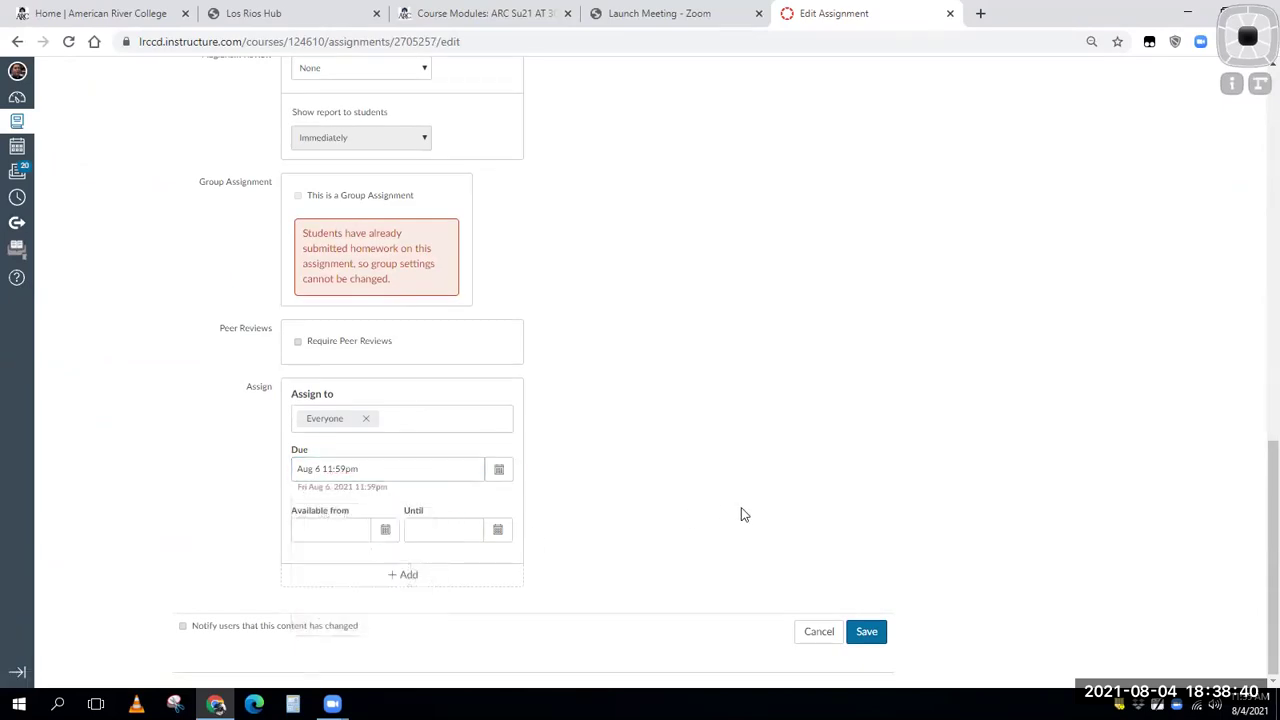
{"action": "left_click", "coordinate": [866, 631]}
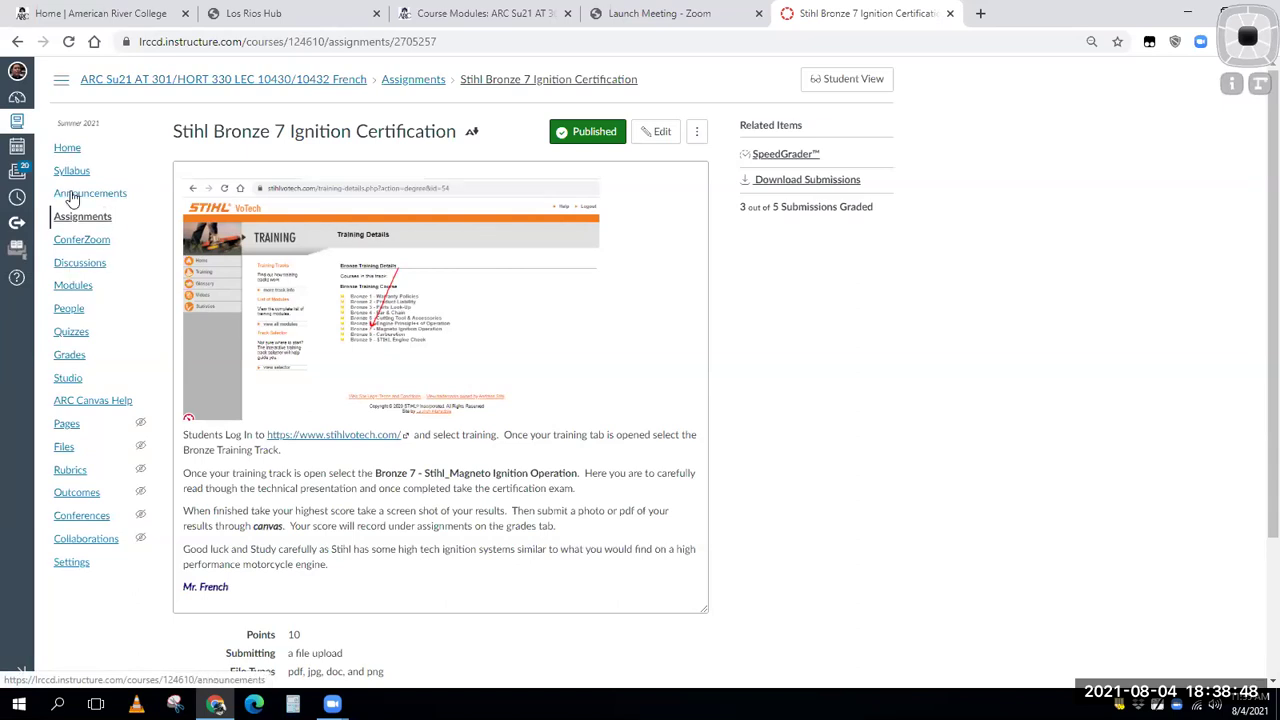
Return to the course home page and enter Student View.
{"action": "left_click", "coordinate": [63, 156]}
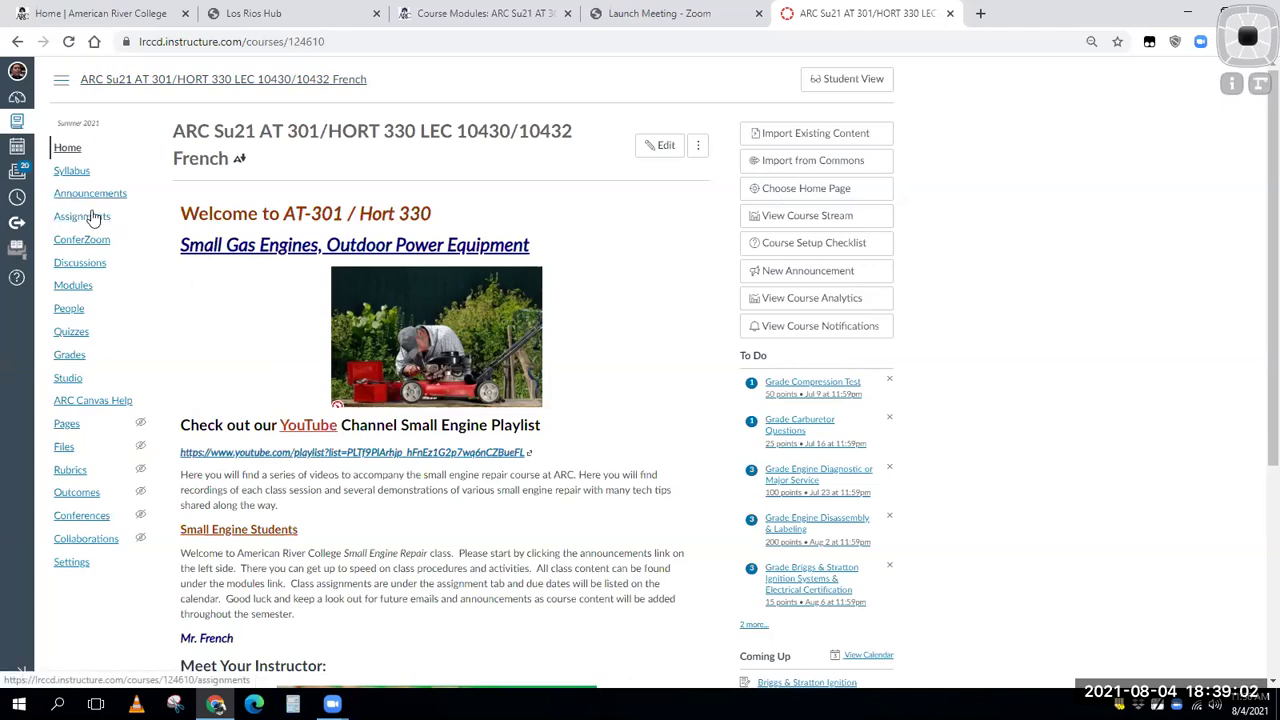
{"action": "left_click", "coordinate": [837, 85]}
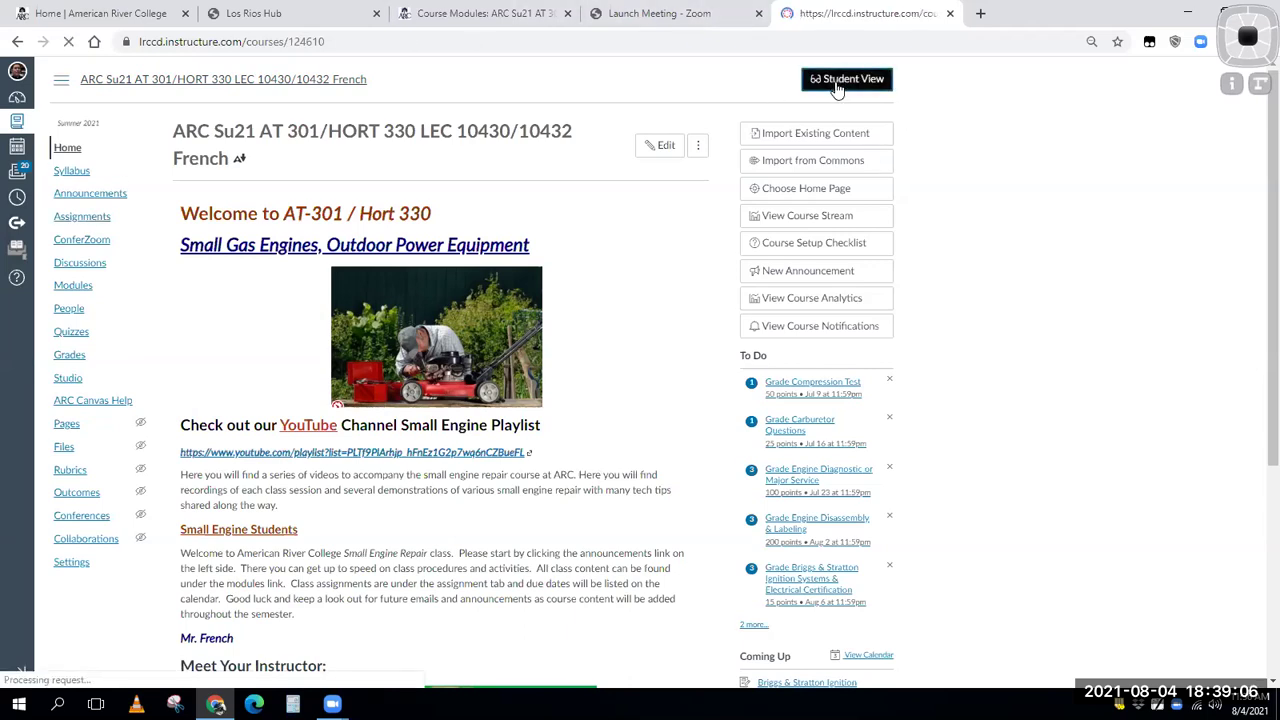